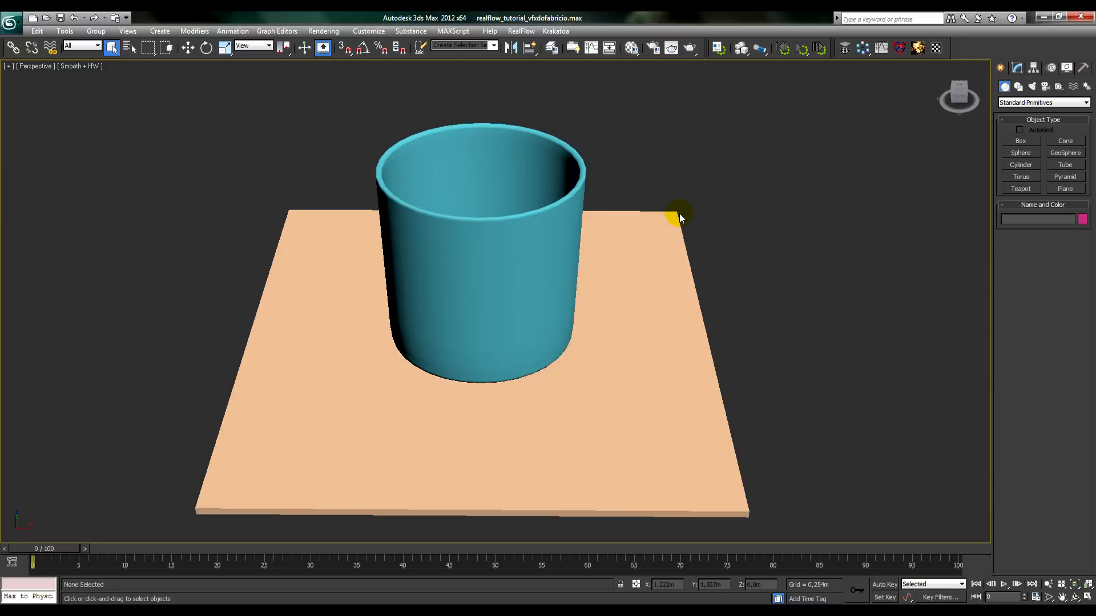
- Select both the cup and the plane beneath it
left_click(576, 165)
left_click(694, 300)
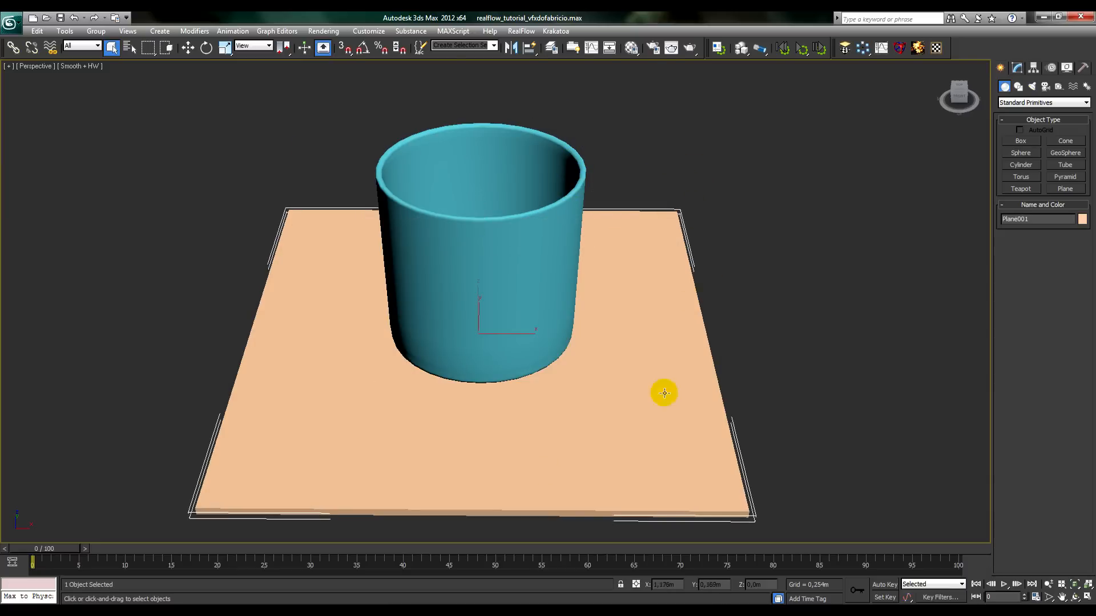
left_click(749, 156)
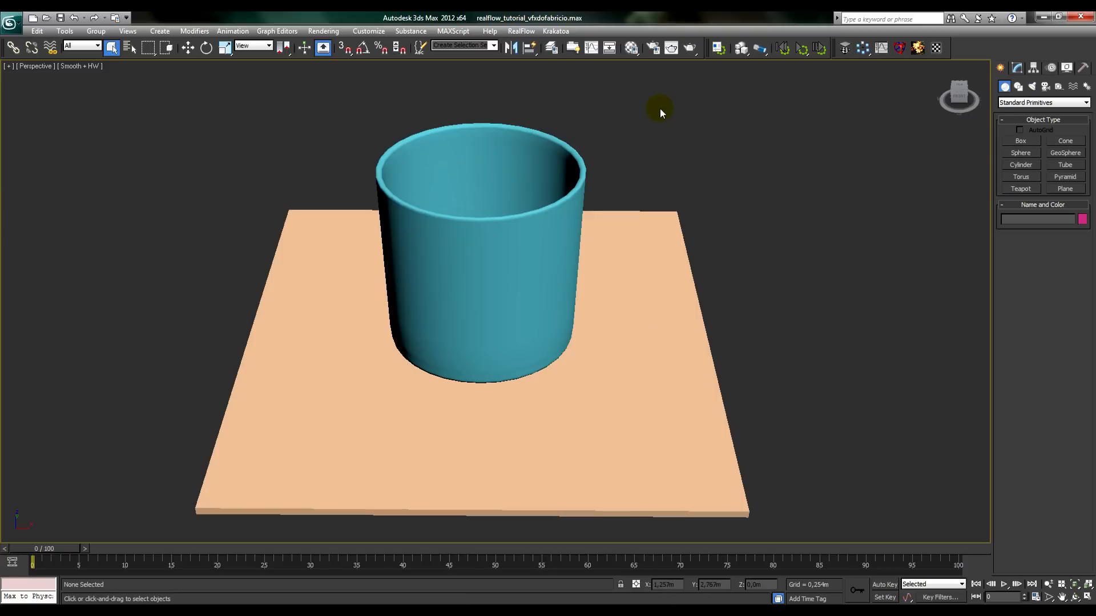
key("ctrl+a")
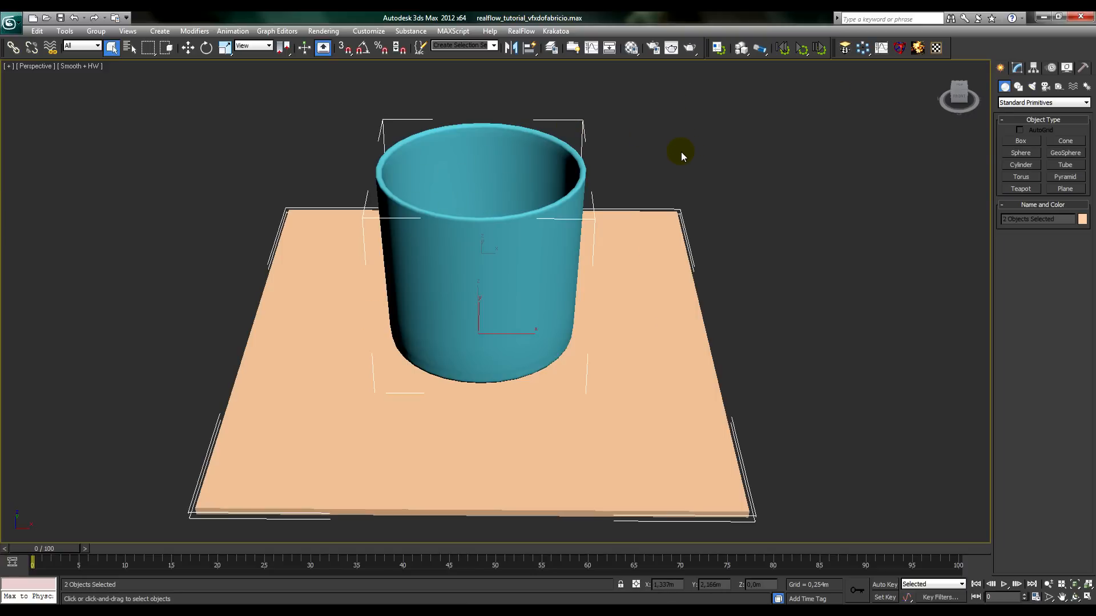
left_click(1021, 103)
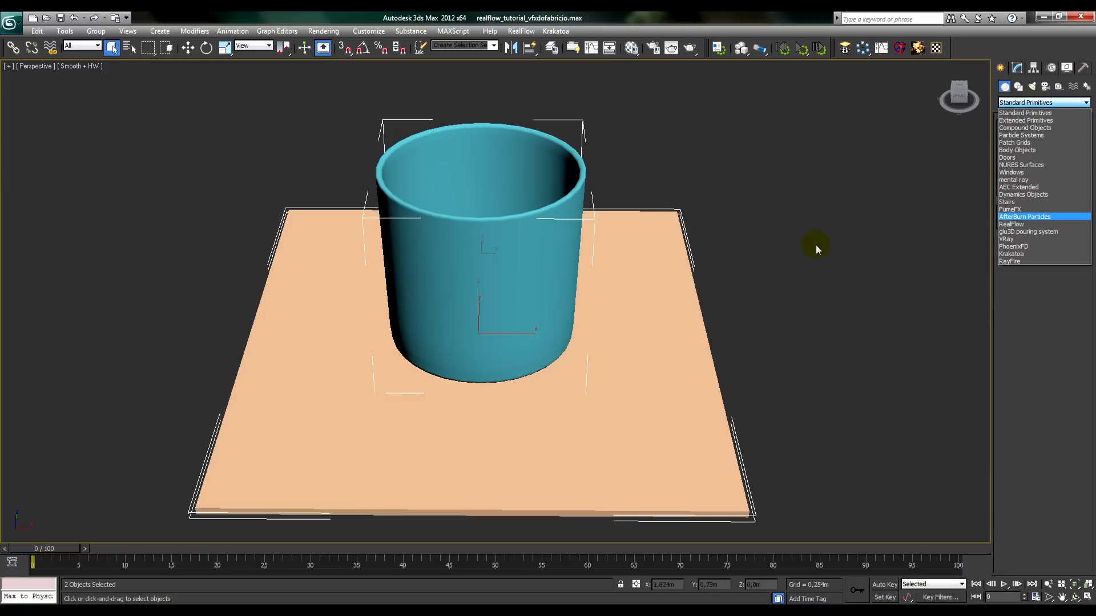
left_click(749, 174)
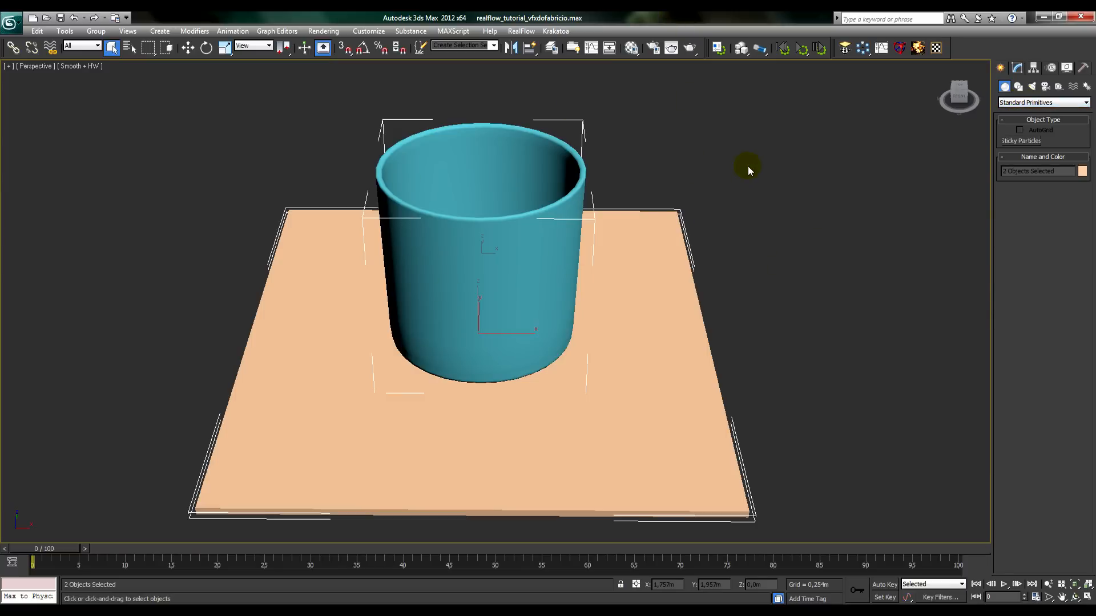
- Export the scene as a RealFlow SD file named copo into the Tutorial RealFlow folder on the desktop
left_click(522, 32)
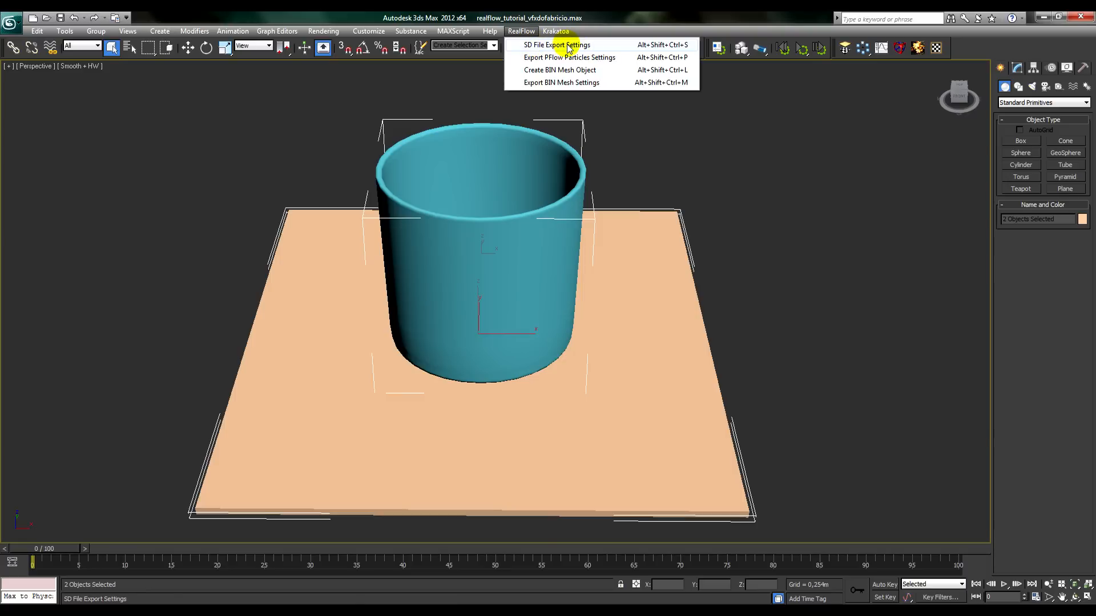
left_click(569, 49)
left_click_drag(556, 176, 694, 87)
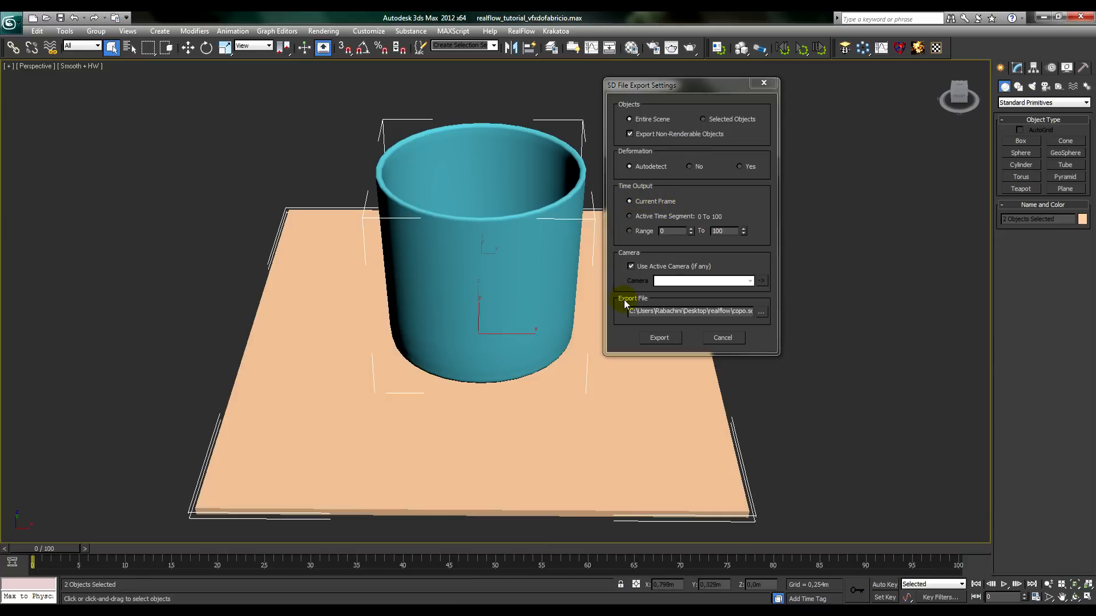
left_click(762, 312)
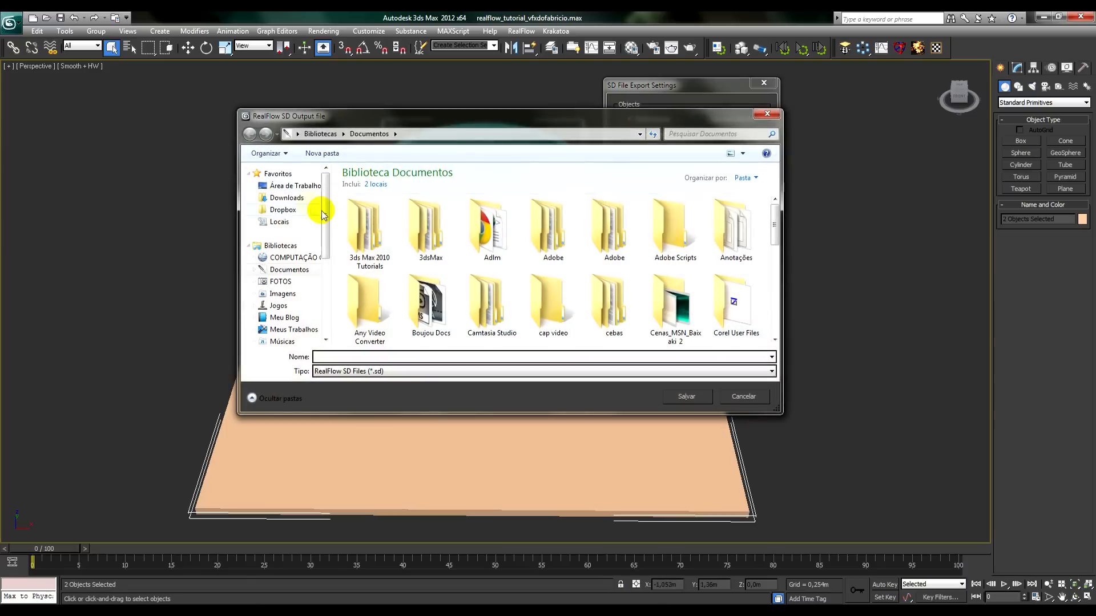
left_click(291, 186)
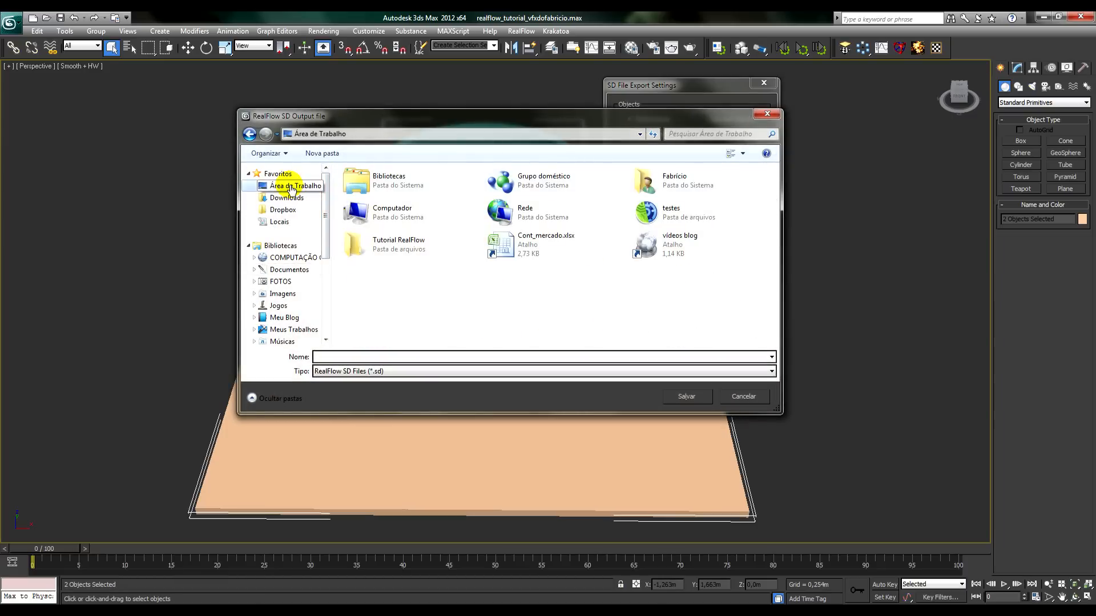
double_click(399, 242)
left_click(331, 357)
type("copo")
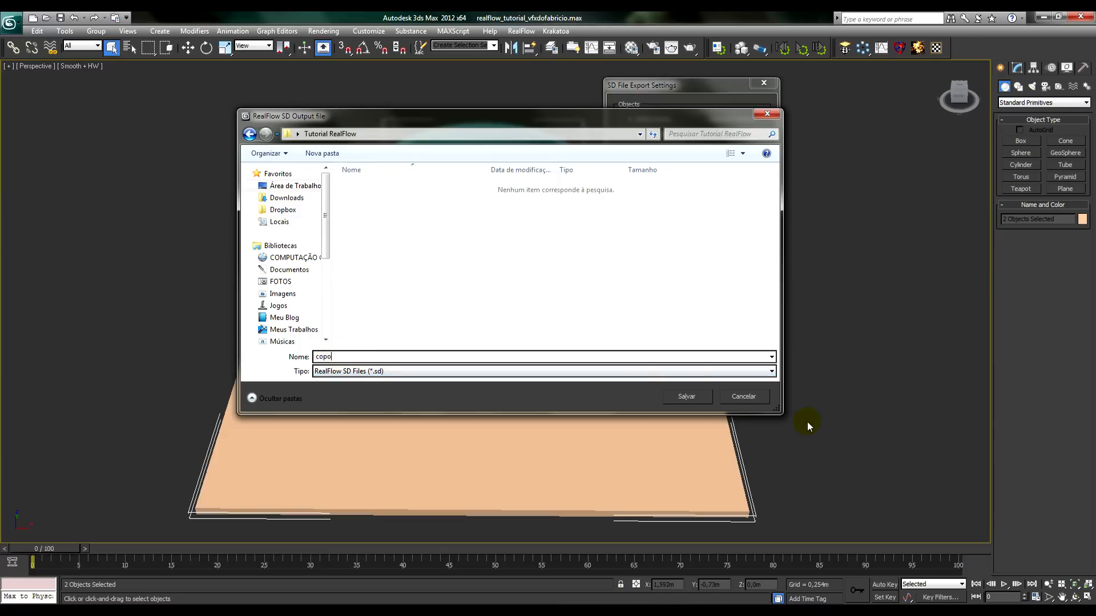
left_click(700, 399)
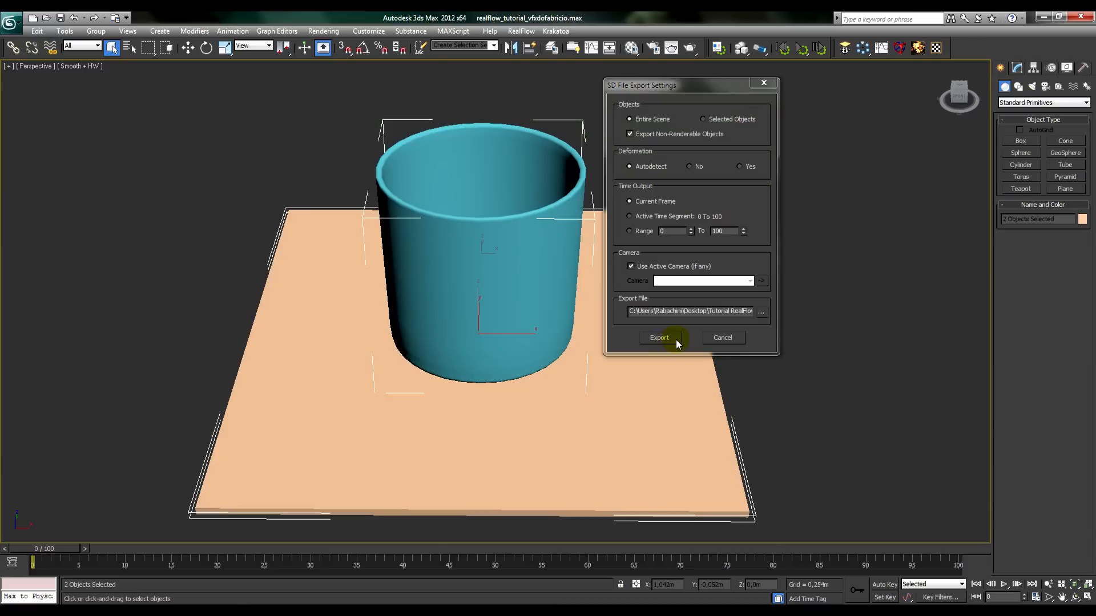
left_click(676, 339)
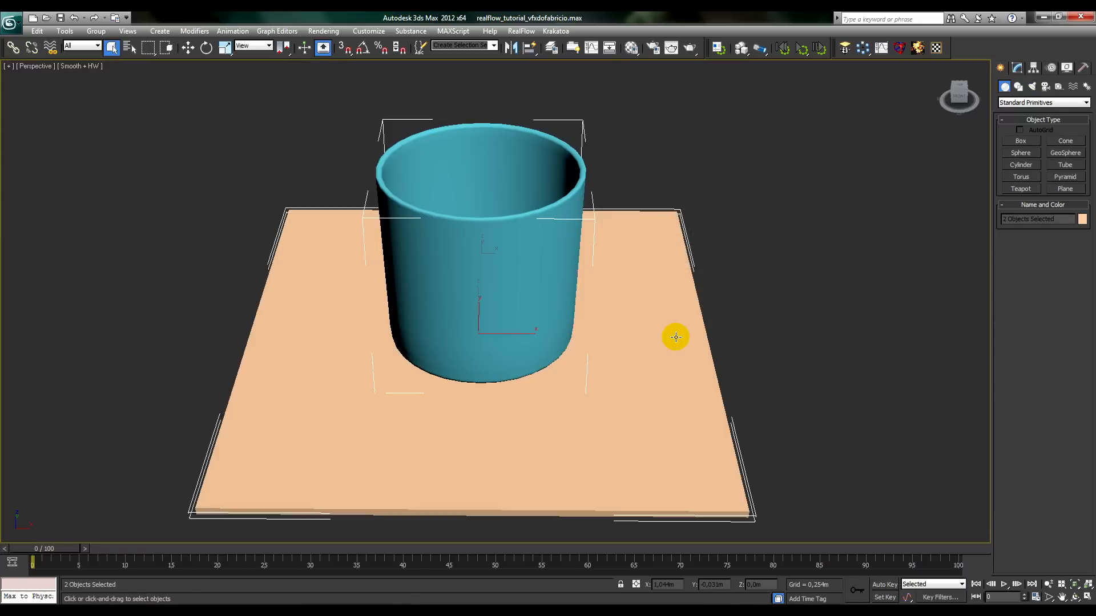
- Switch to RealFlow and create a new project saved as tutorial_vfx in the Tutorial RealFlow folder
left_click(799, 320)
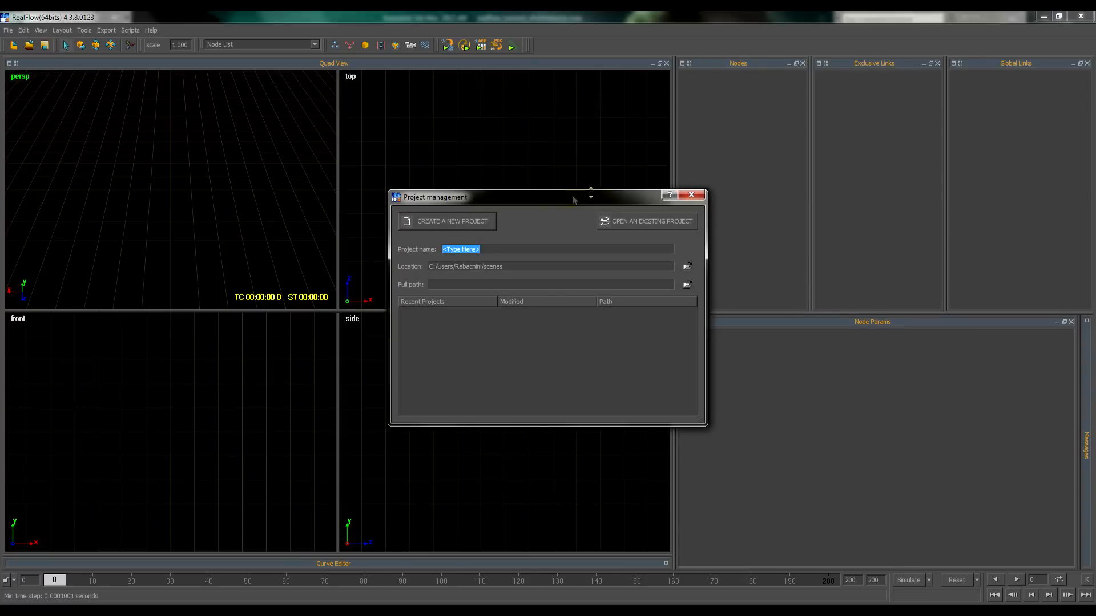
left_click_drag(539, 197, 503, 172)
type("tutorial")
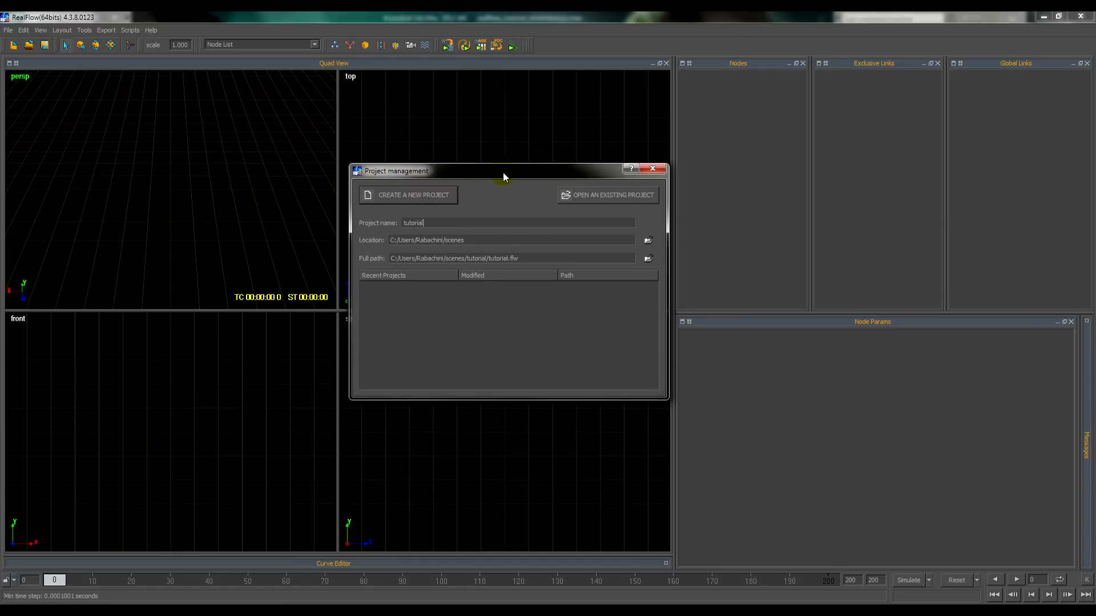
left_click(647, 240)
left_click_drag(633, 311, 624, 289)
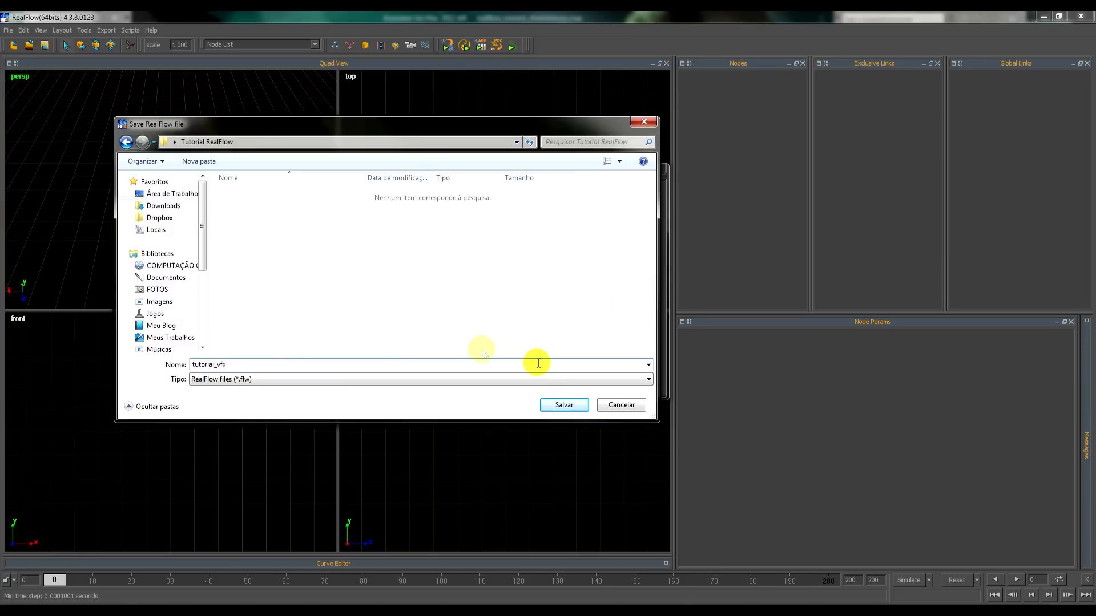
left_click(557, 403)
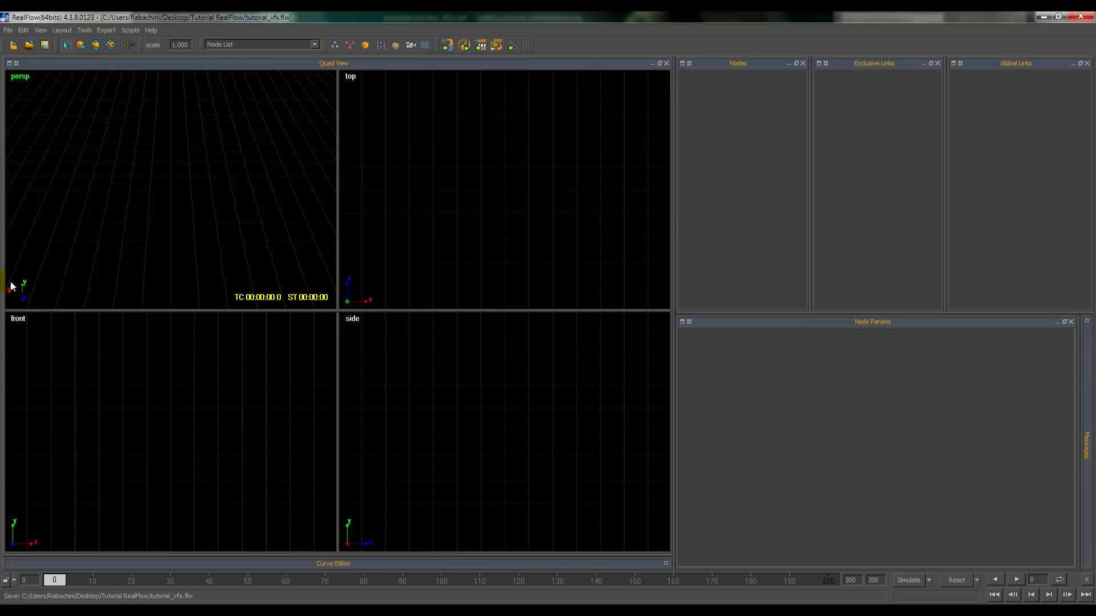
- Set the axis setup preference to ZXY (3dsmax, maya)
left_click(8, 32)
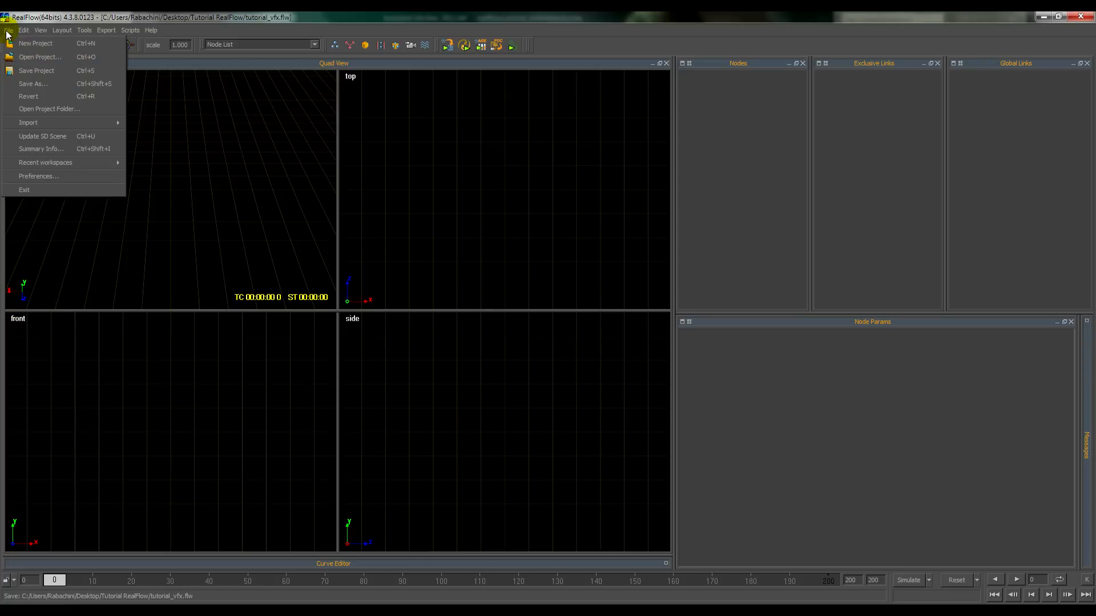
left_click(50, 176)
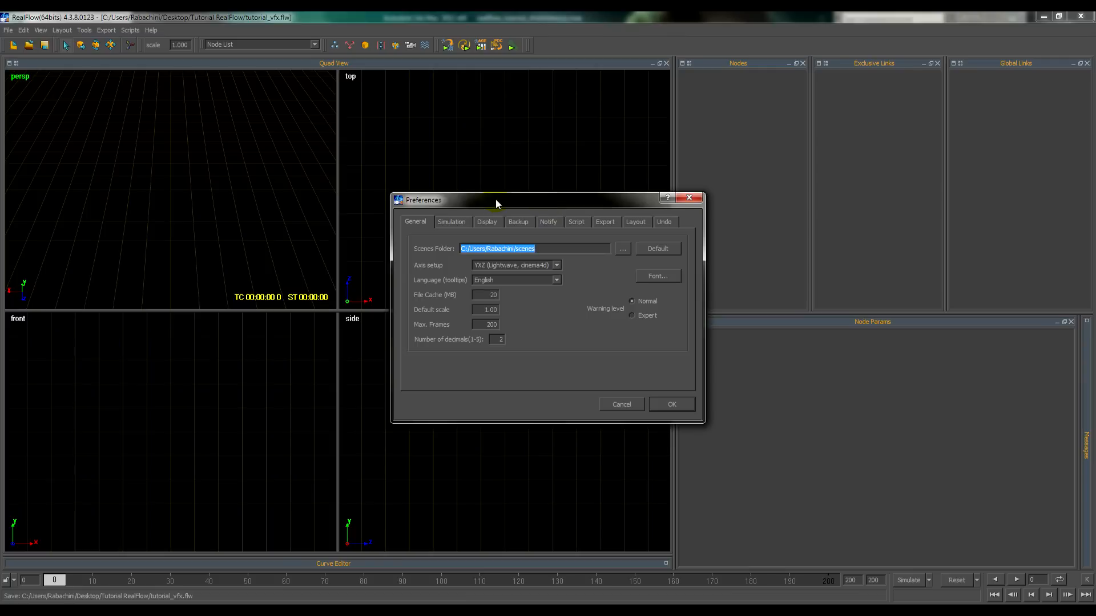
left_click_drag(496, 200, 437, 149)
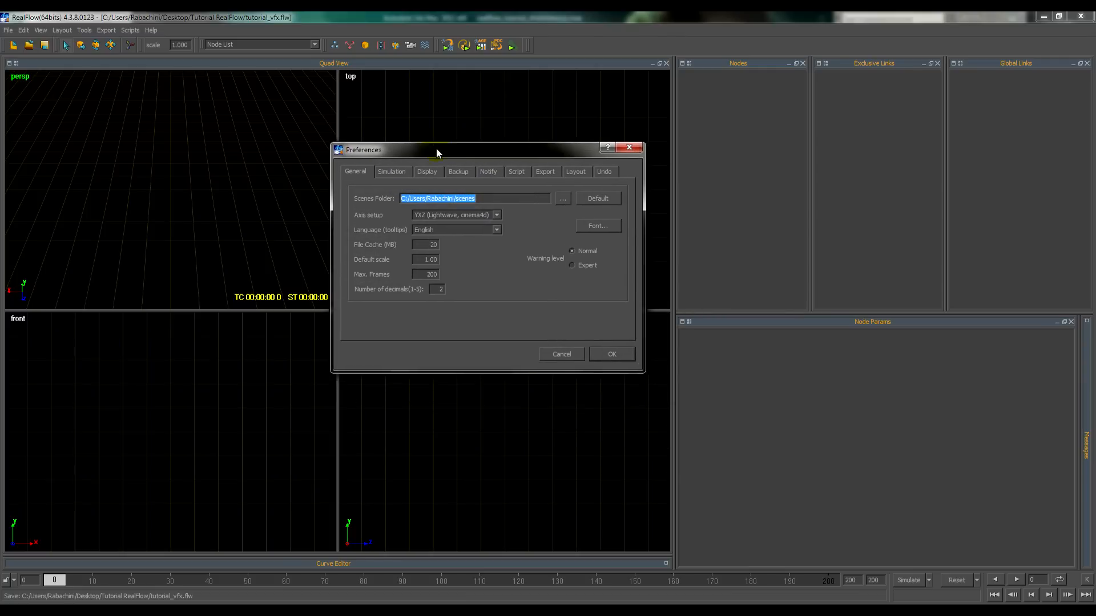
left_click(447, 215)
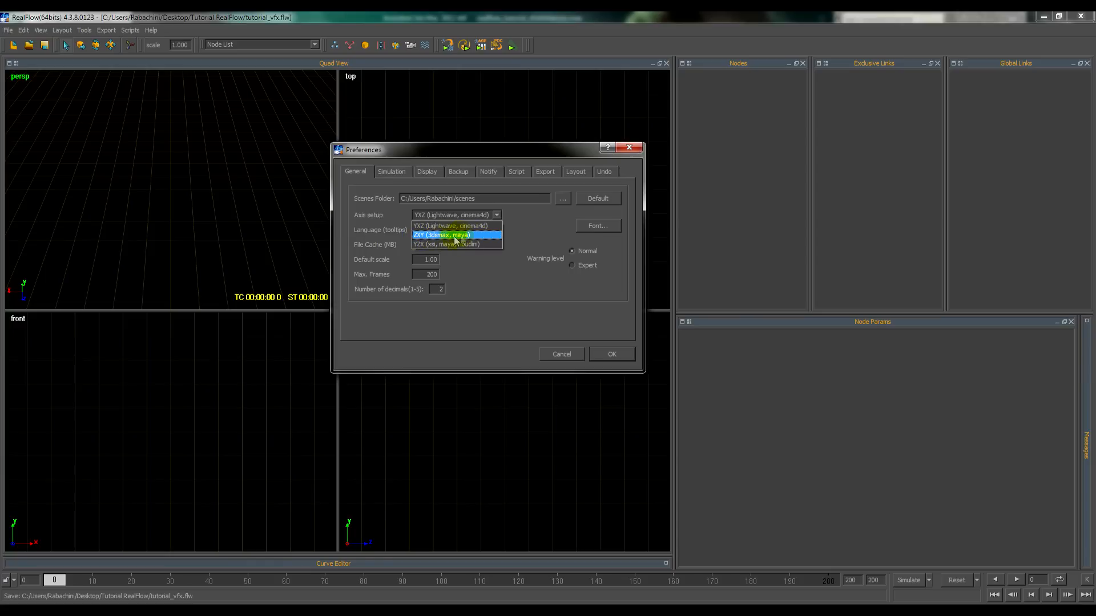
left_click(446, 236)
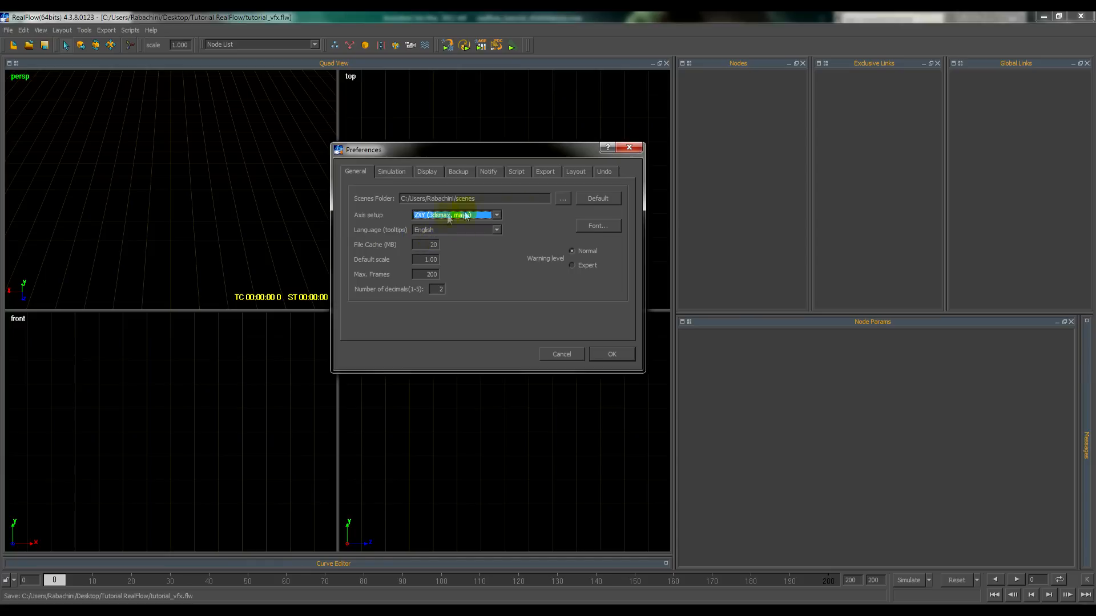
left_click(608, 354)
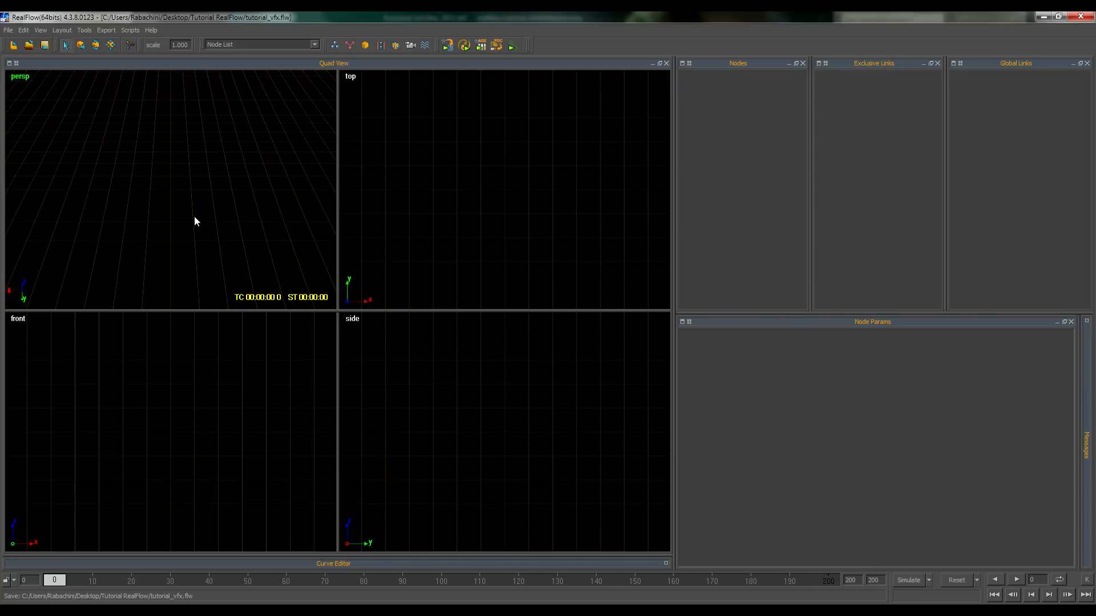
- Import the object file copo.sd from the Tutorial RealFlow folder on the desktop
left_click(8, 30)
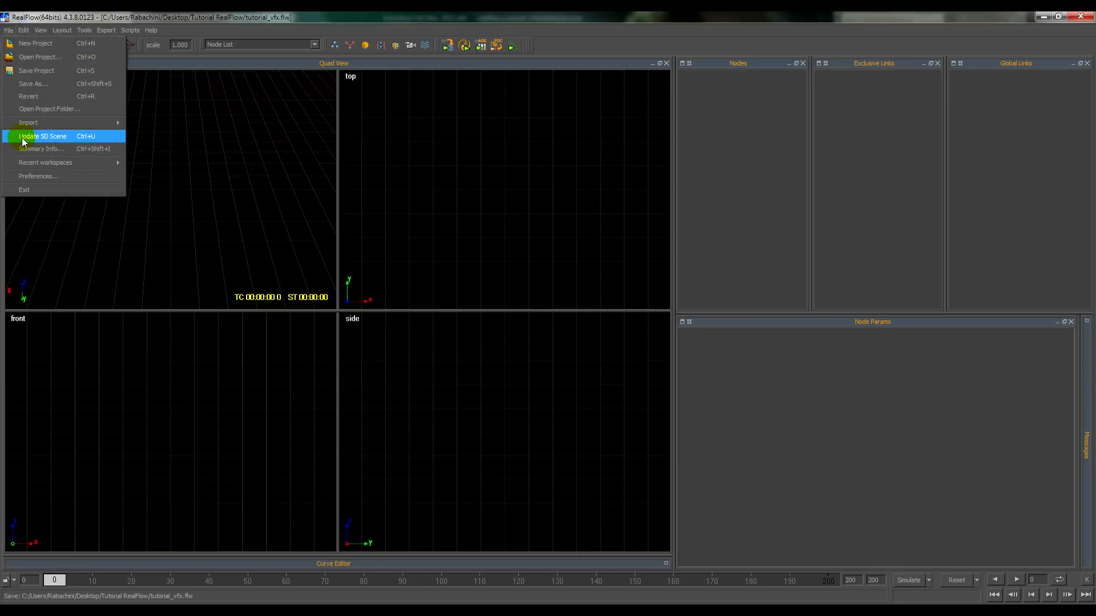
mouse_move(37, 126)
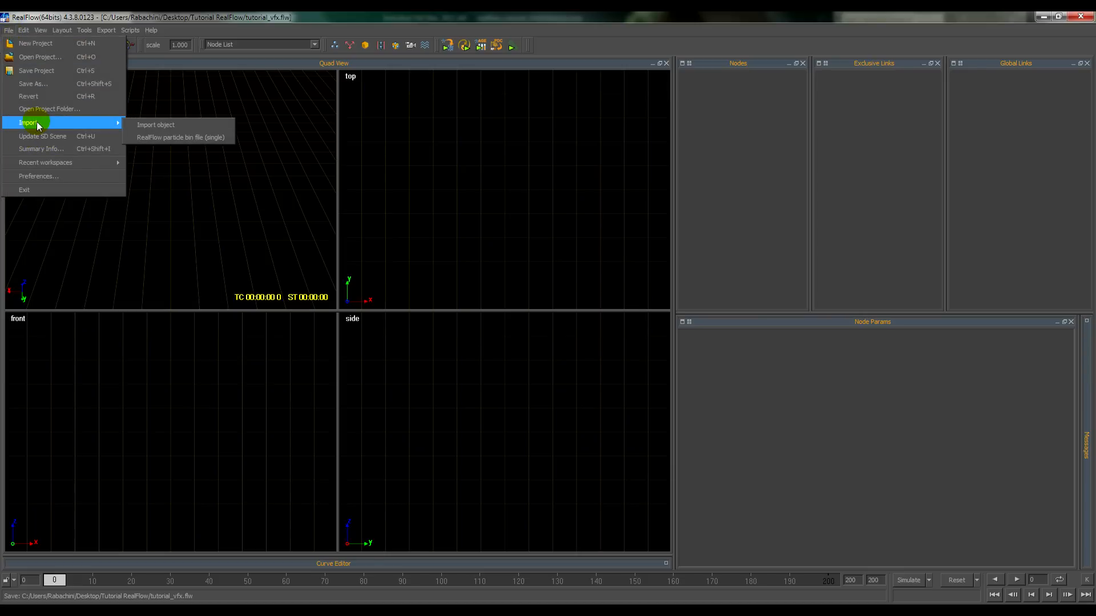
left_click(179, 126)
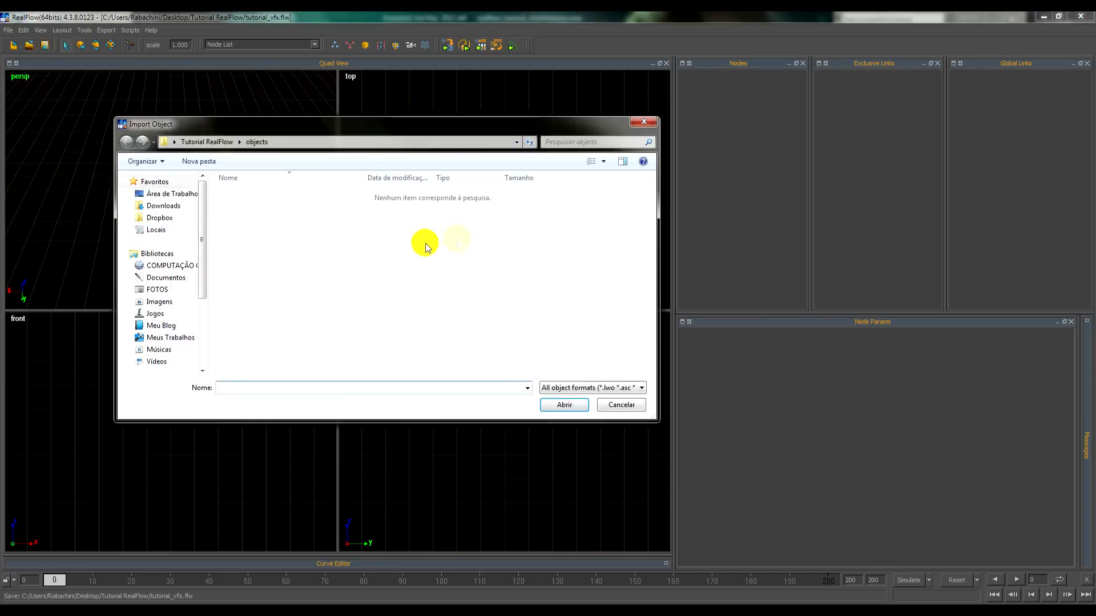
left_click(157, 193)
double_click(269, 255)
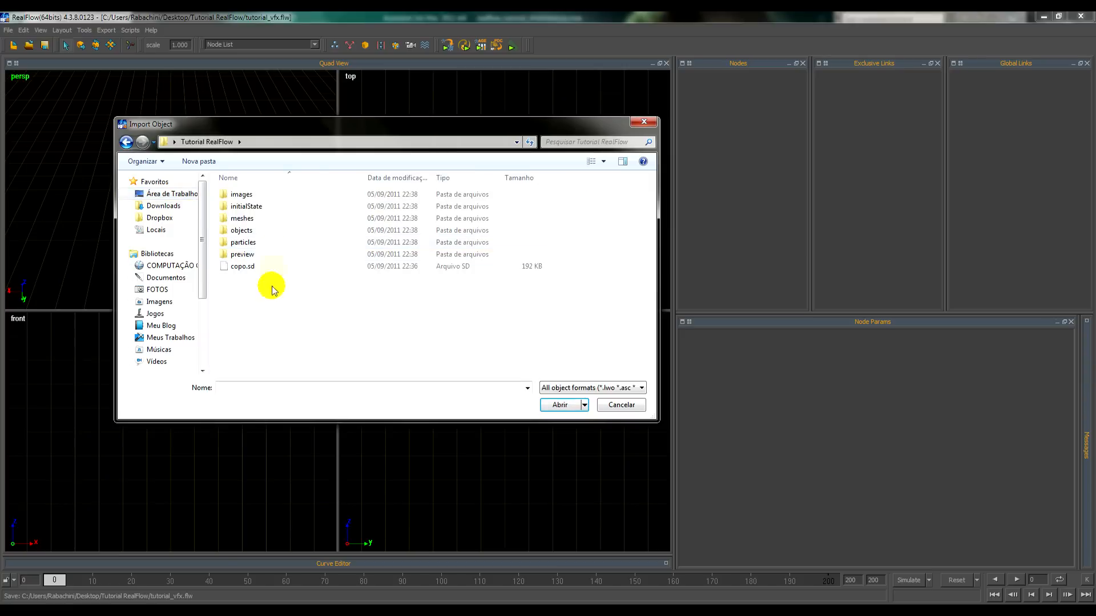
left_click(250, 270)
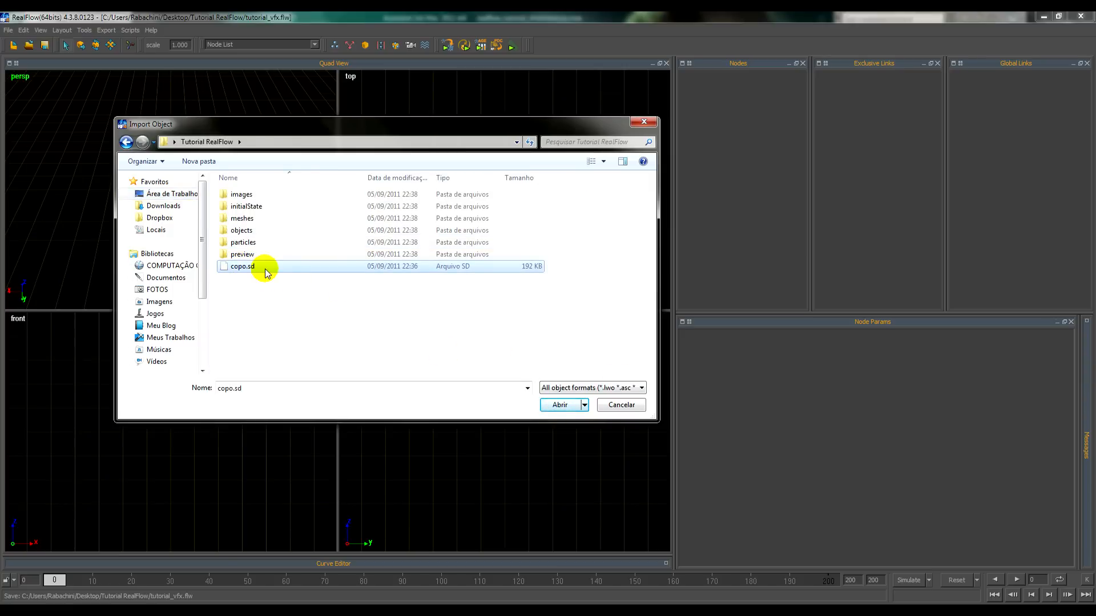
left_click(574, 405)
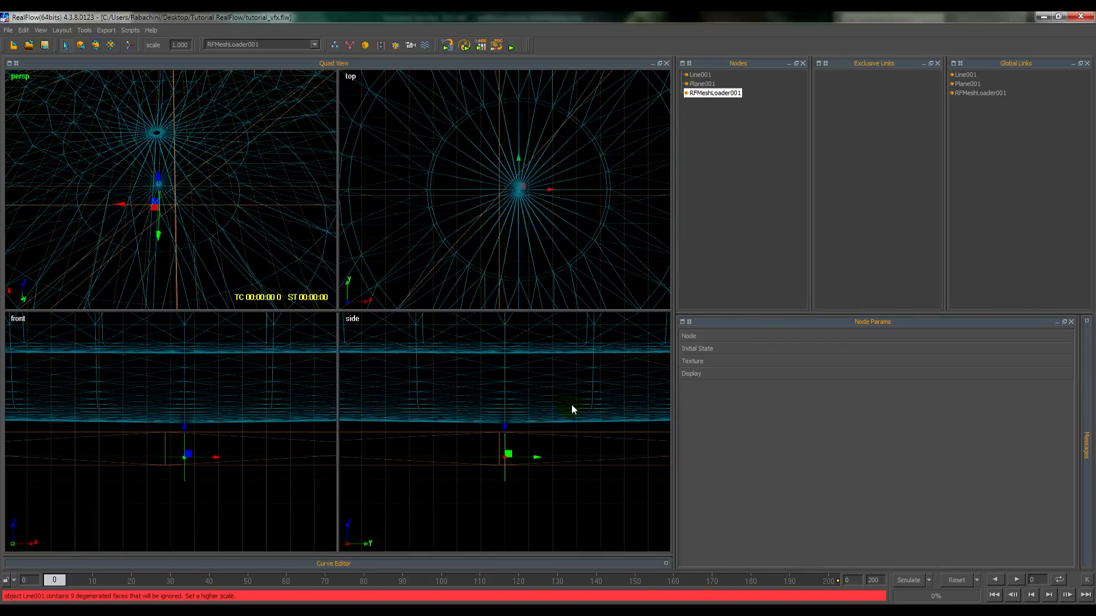
- Deselect the imported nodes and set the scene scale to 0.100
left_click(558, 243)
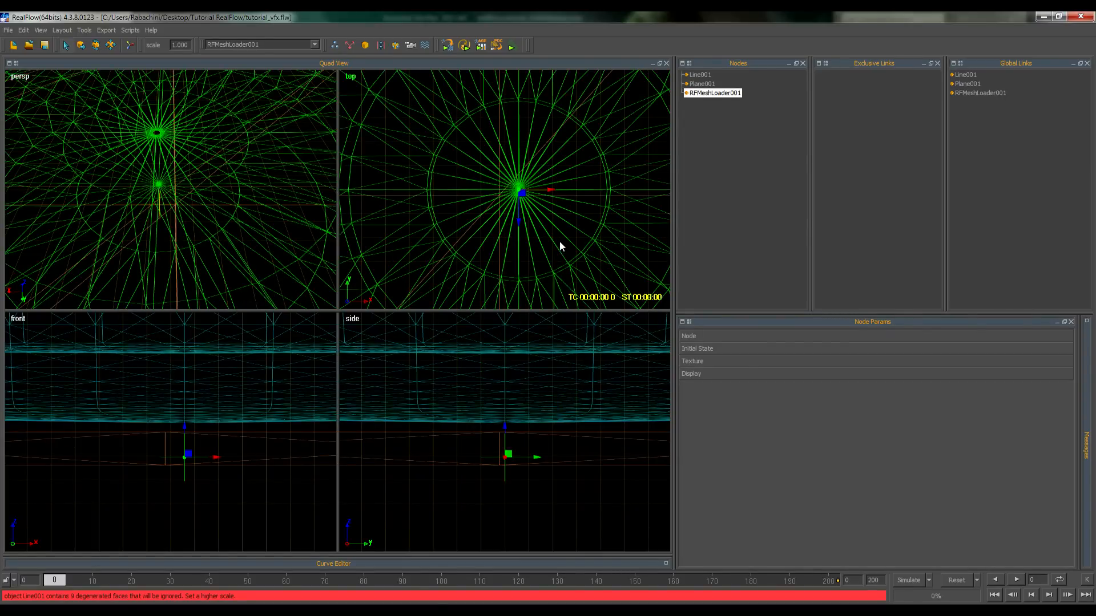
left_click(529, 499)
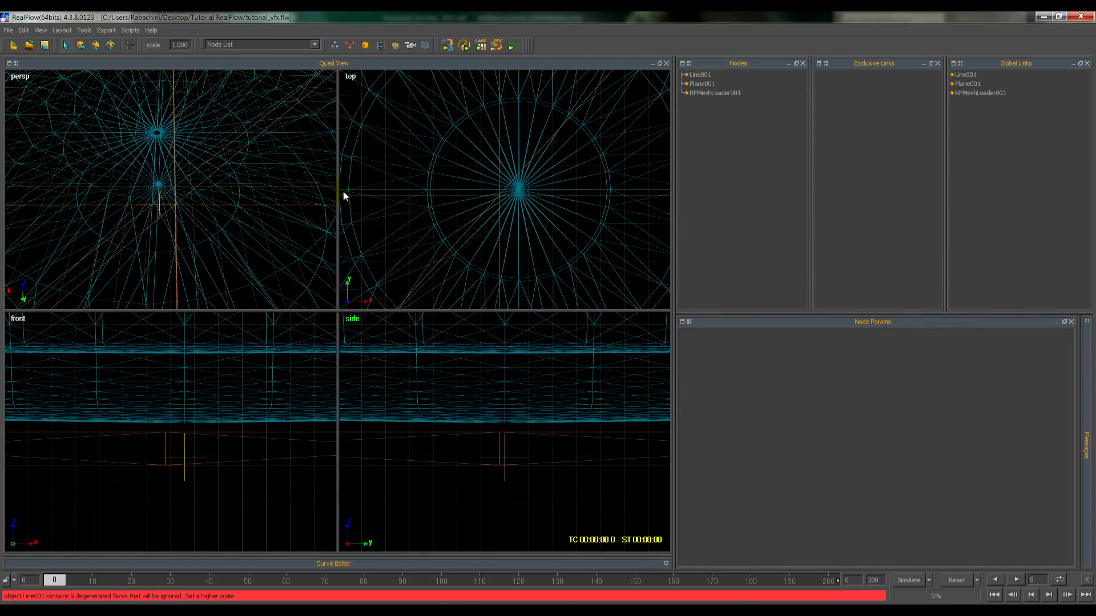
left_click(184, 53)
key("Return")
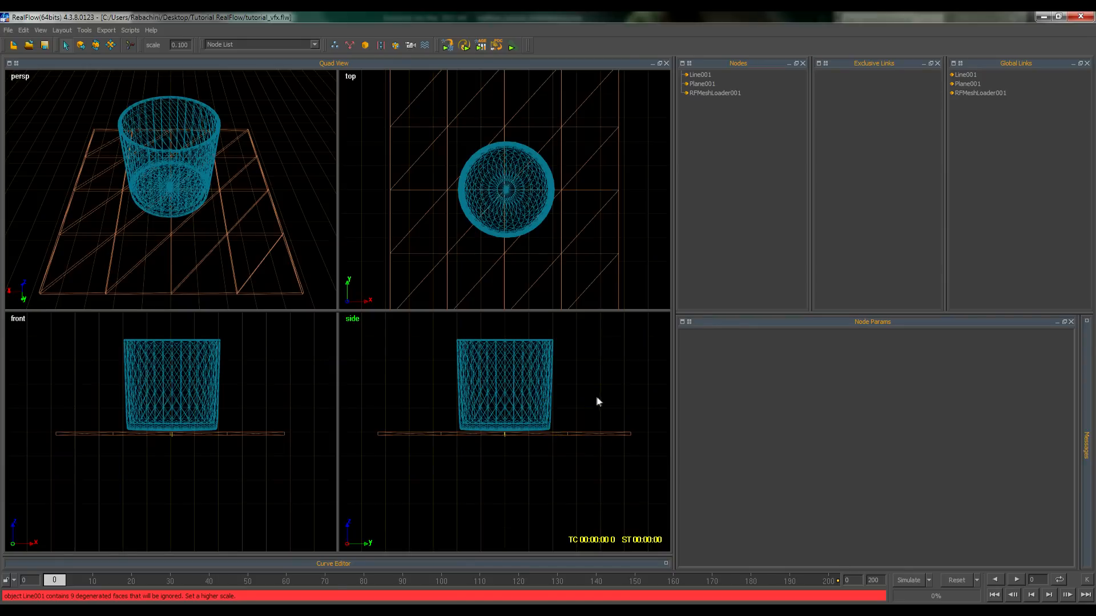
- Pan, zoom and orbit the four views to inspect the imported cup and plane
mouse_move(511, 350)
middle_mouse_down("alt")
mouse_move(528, 409)
mouse_move(507, 360)
middle_mouse_up("alt")
middle_click_drag(188, 377, 170, 421, "alt")
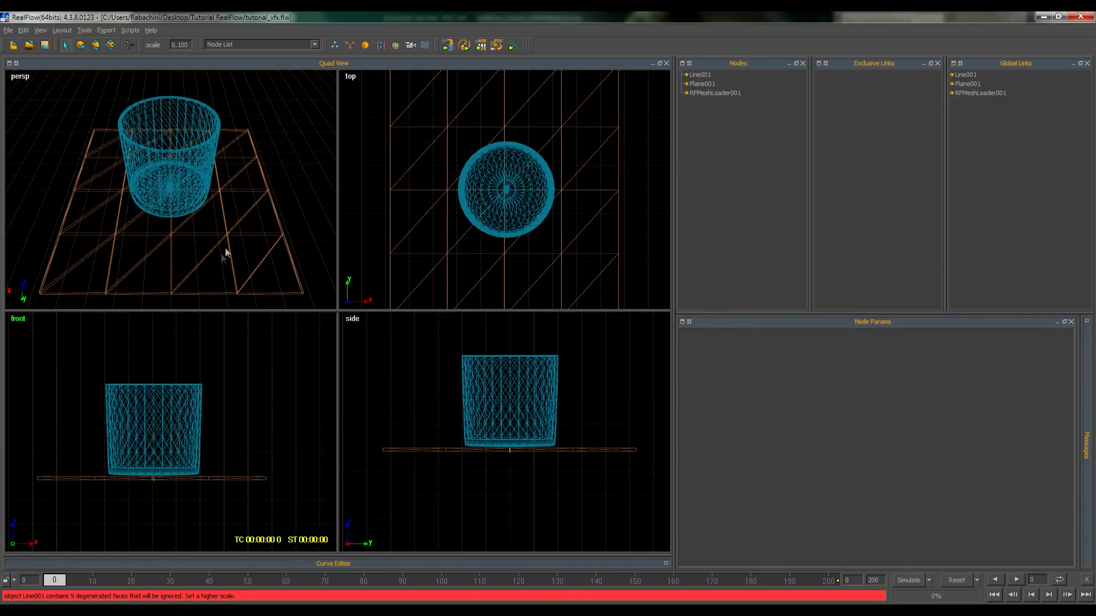
middle_click_drag(221, 250, 225, 244, "alt")
mouse_move(458, 202)
middle_mouse_down("alt")
mouse_move(463, 211)
mouse_move(472, 192)
middle_mouse_up("alt")
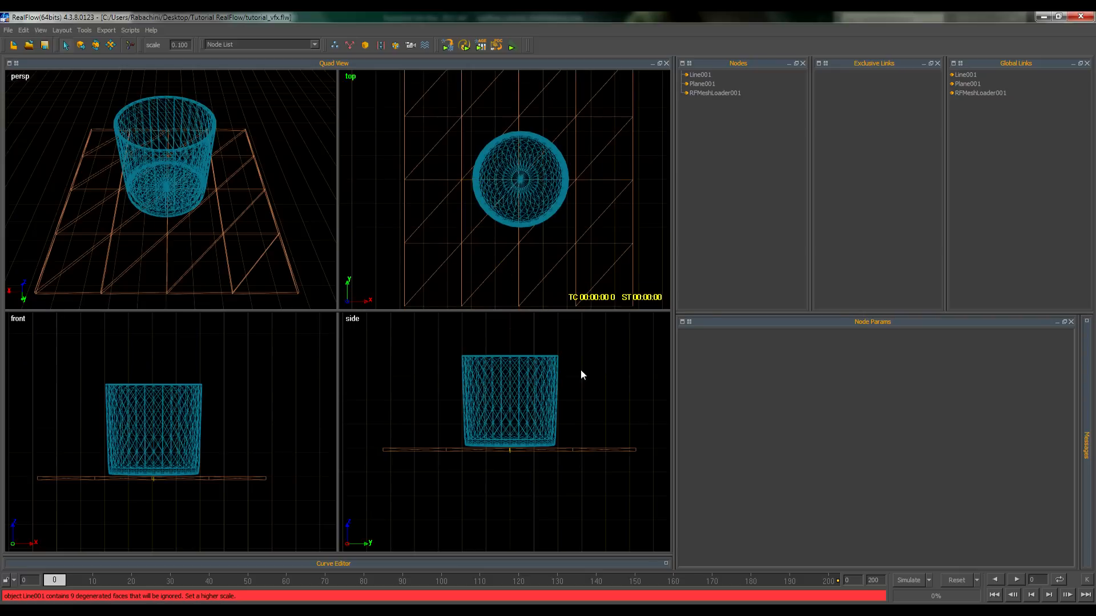
right_click_drag(584, 370, 583, 410, "alt")
mouse_move(539, 217)
right_mouse_down("alt")
mouse_move(553, 231)
mouse_move(550, 198)
right_mouse_up("alt")
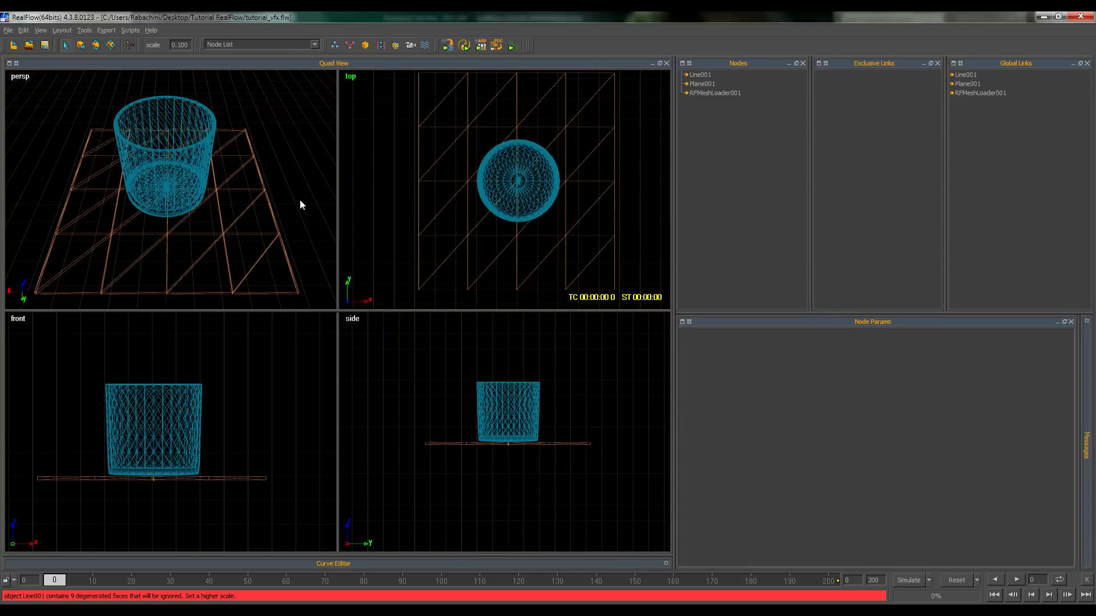
mouse_move(282, 176)
left_mouse_down("alt")
mouse_move(283, 192)
mouse_move(179, 171)
mouse_move(163, 152)
mouse_move(295, 218)
mouse_move(316, 169)
mouse_move(315, 135)
mouse_move(270, 162)
mouse_move(289, 166)
left_mouse_up("alt")
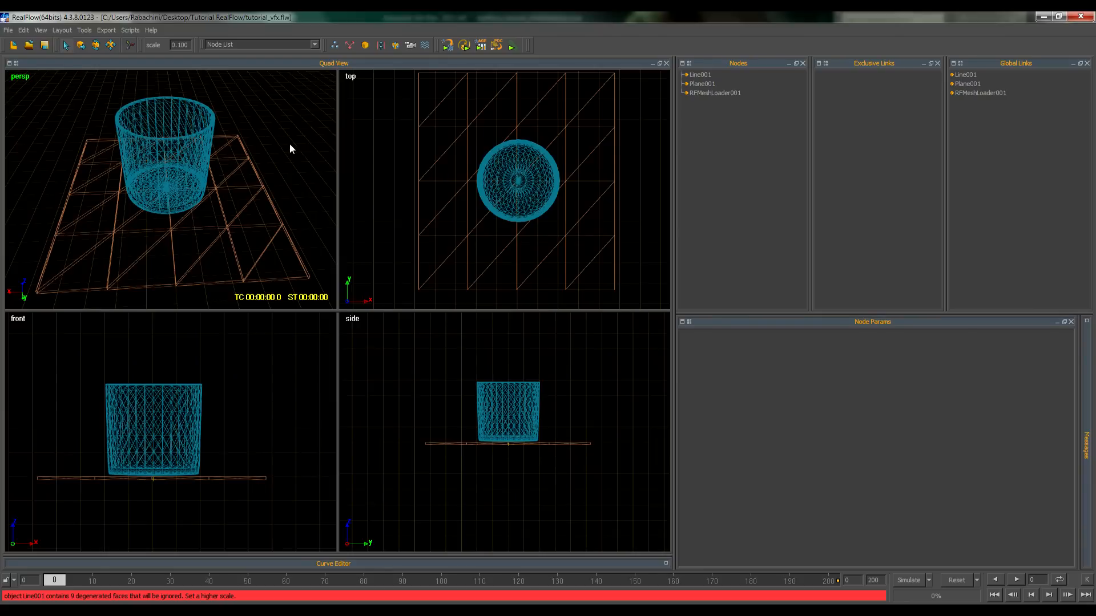
- Add a Circle emitter and move it up above the cup, offset toward one side of its rim
left_click(335, 46)
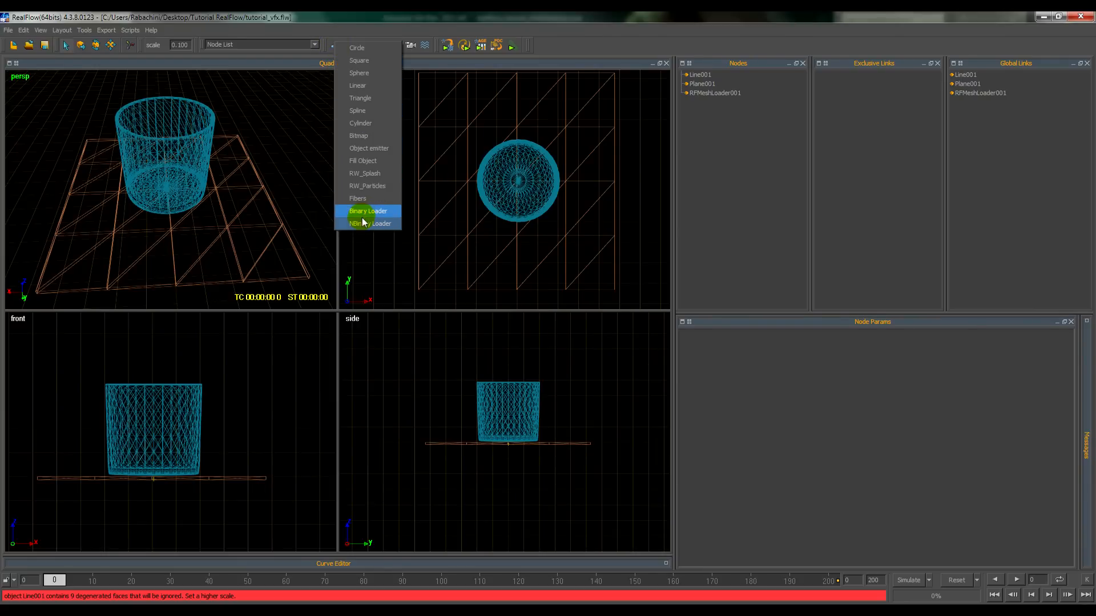
left_click(362, 49)
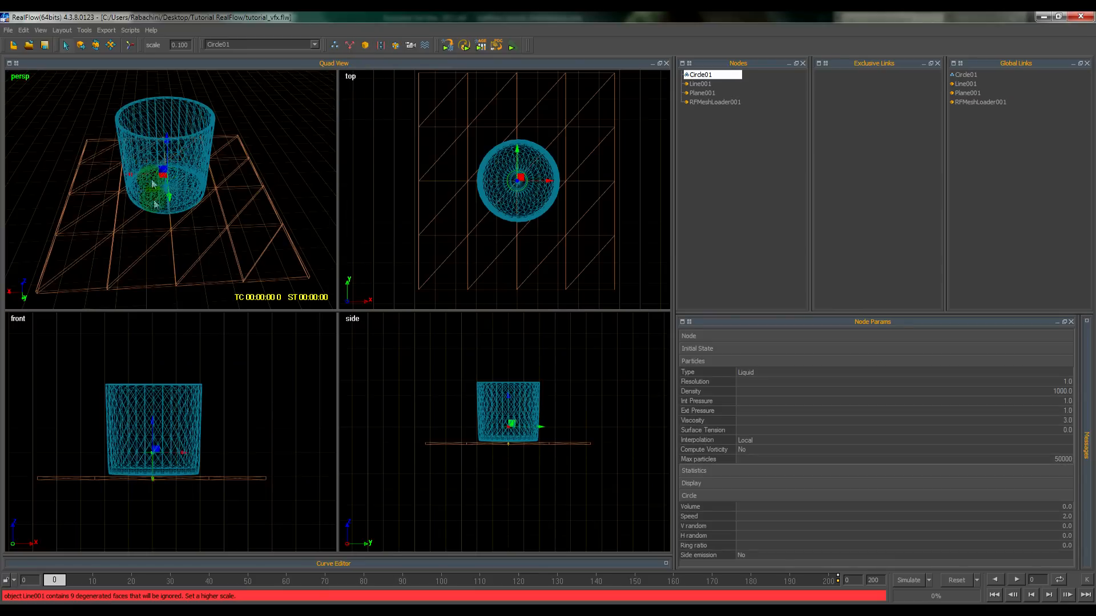
left_click(81, 46)
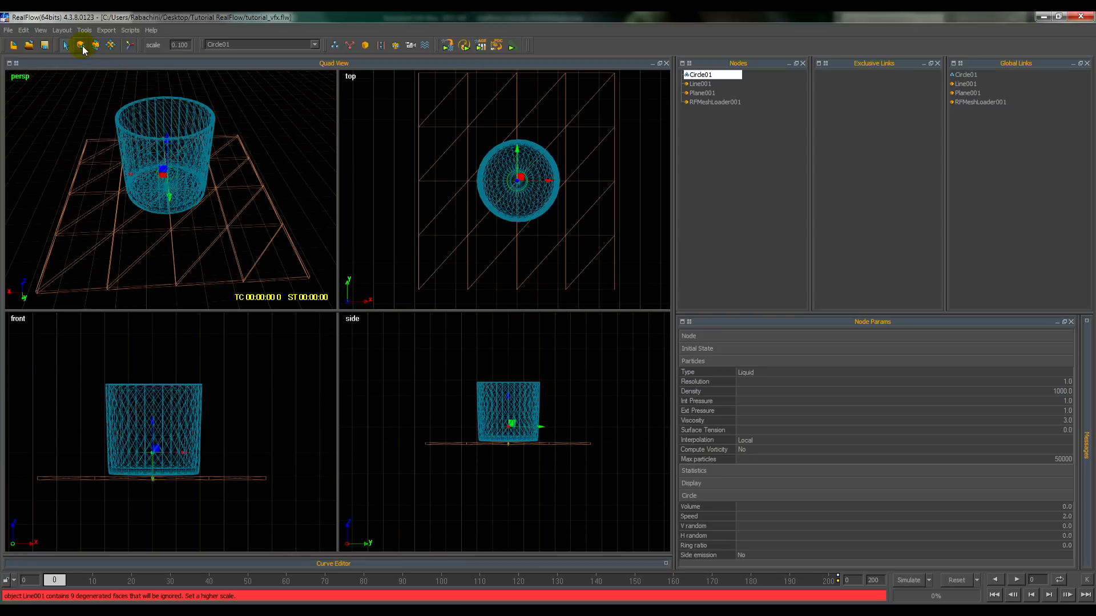
left_click_drag(155, 449, 198, 333)
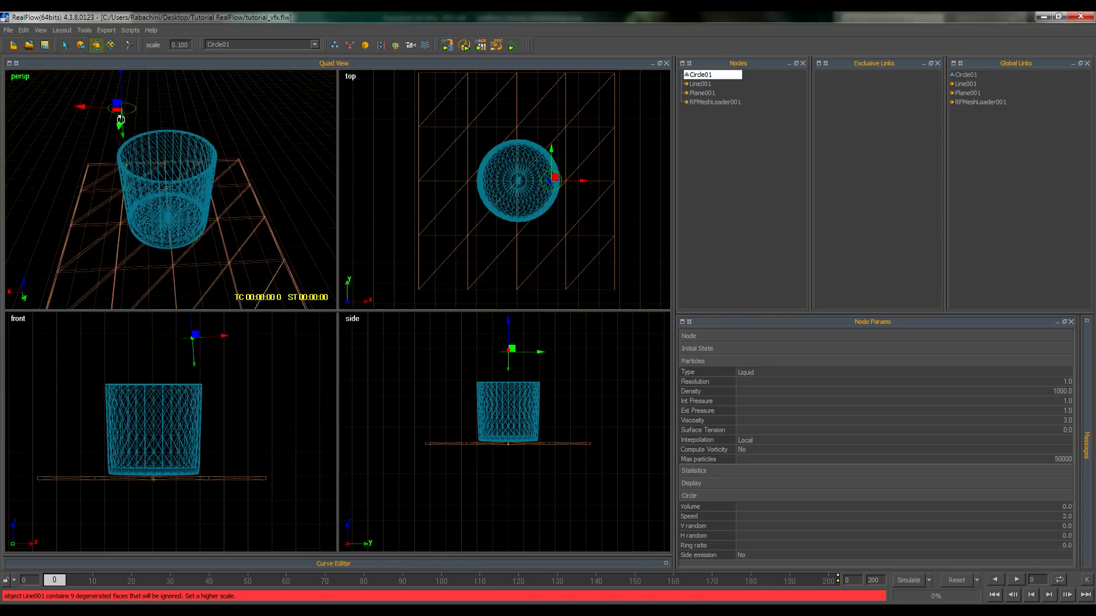
- Tilt the circle emitter so it aims diagonally into the cup, and shift it slightly closer to the cup
left_click_drag(118, 125, 131, 155)
left_click(81, 45)
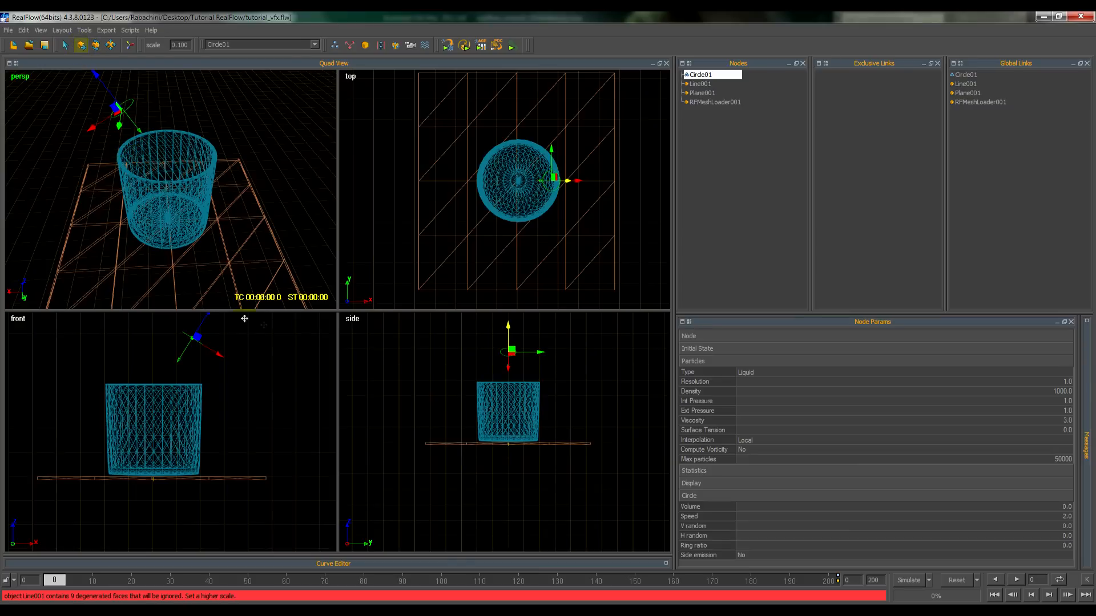
middle_click_drag(262, 357, 280, 388)
left_click_drag(221, 360, 206, 353)
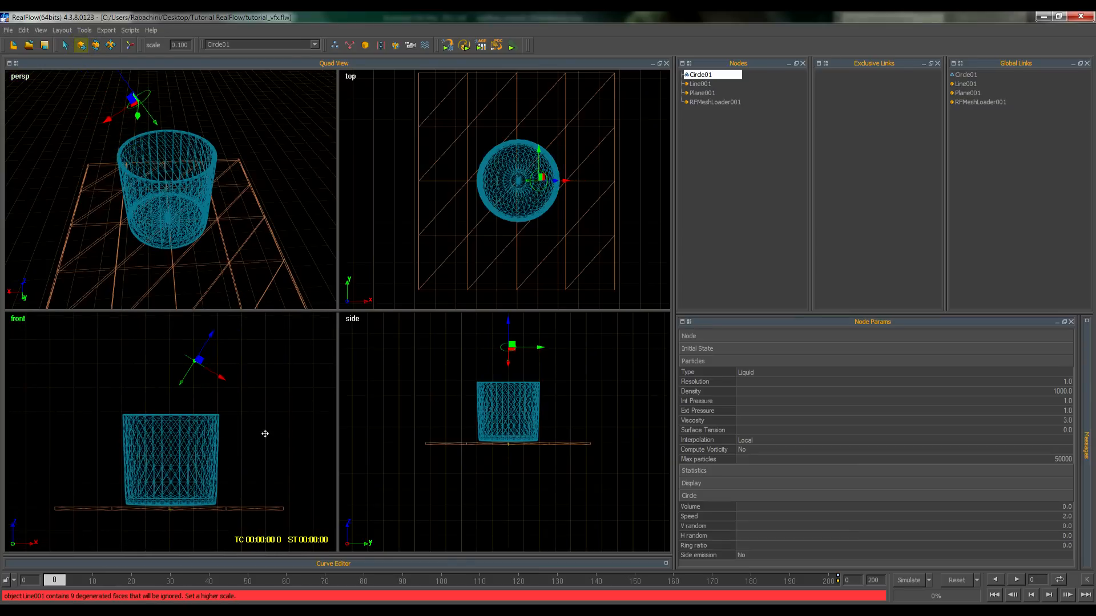
- Simulate the emitter, extend the timeline's end frame to 600, and continue the simulation briefly before stopping it
left_click(909, 581)
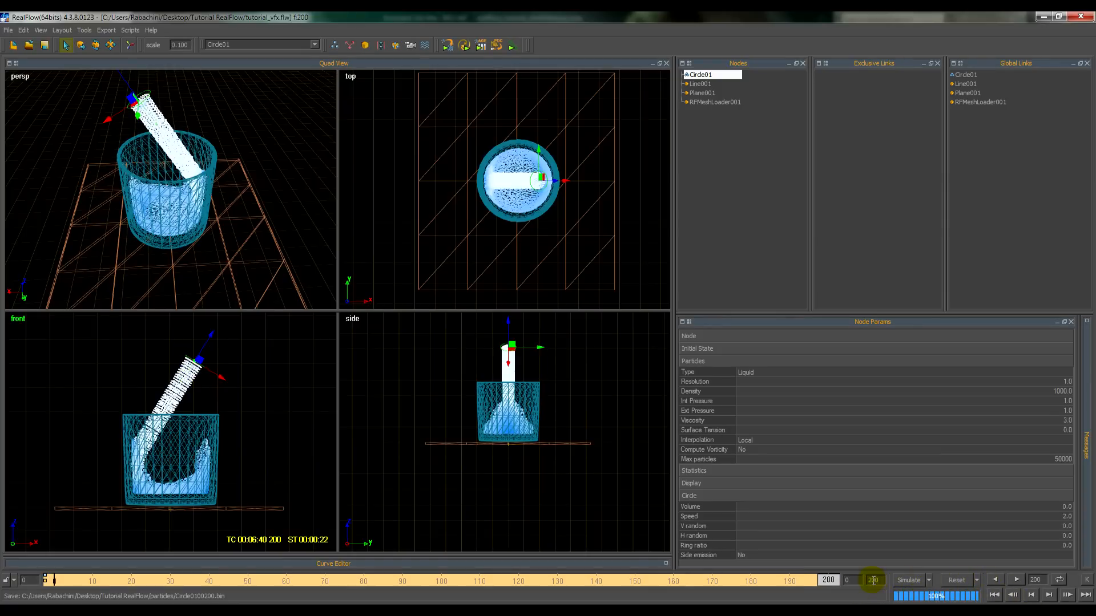
type("600")
key("Return")
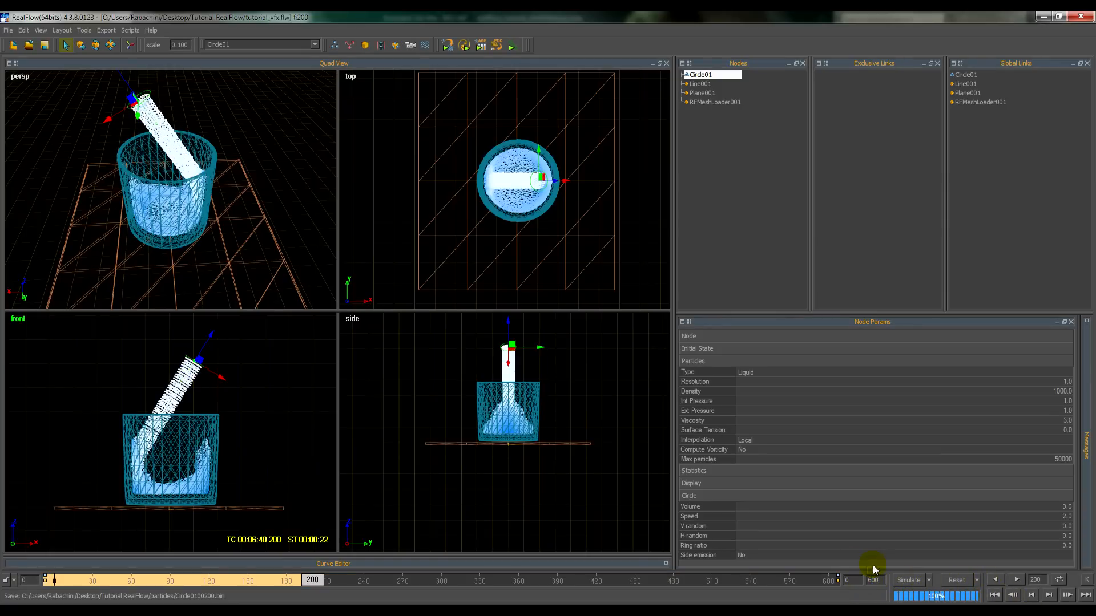
left_click(910, 579)
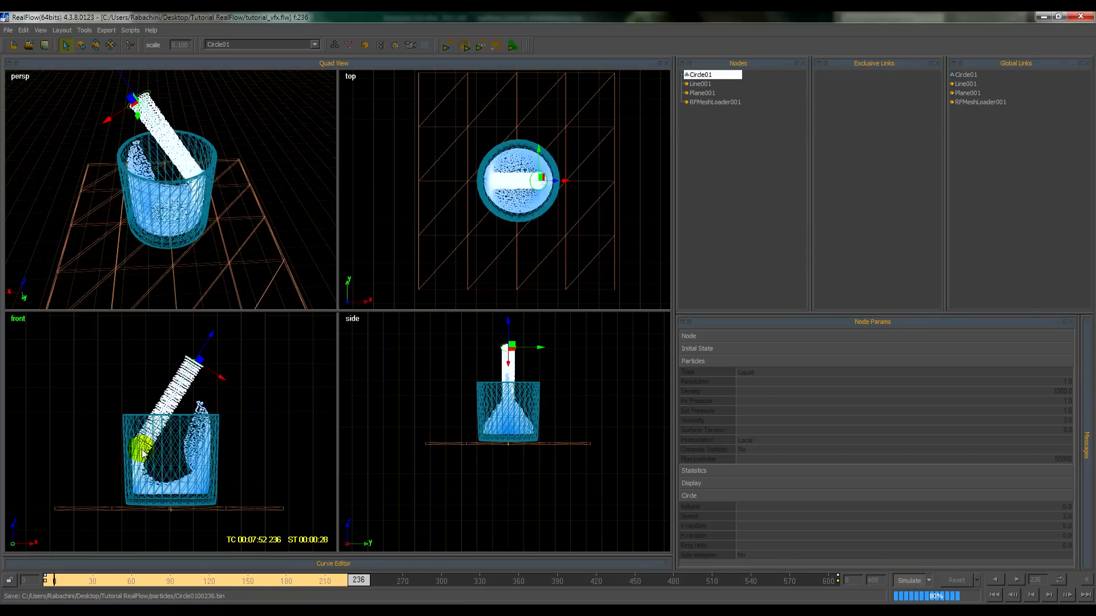
left_click(910, 579)
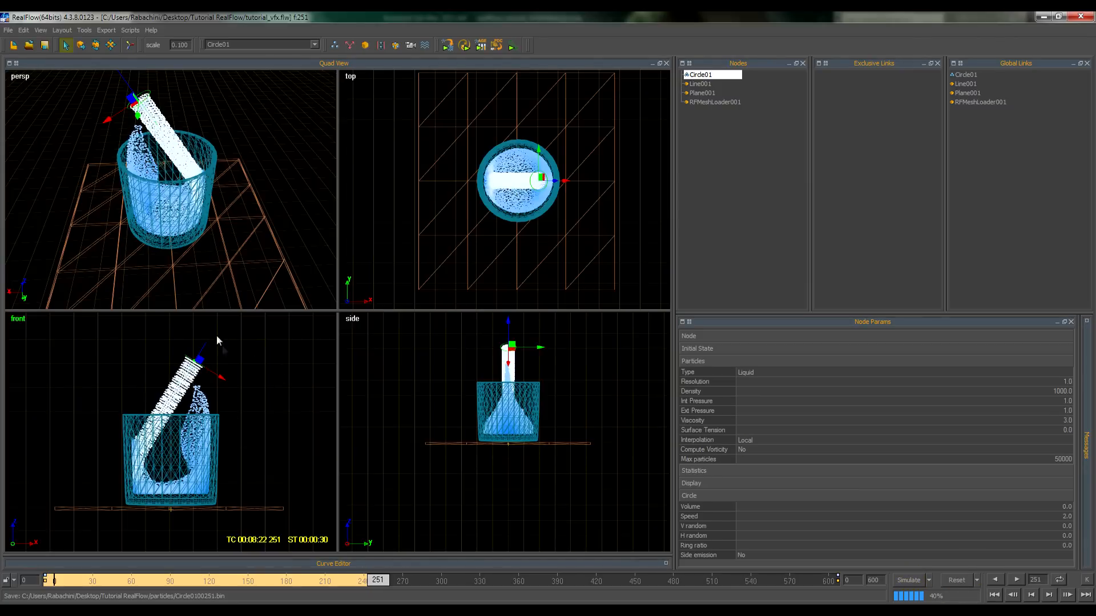
- Add a Gravity daemon to the scene and reset the simulation data
left_click(351, 45)
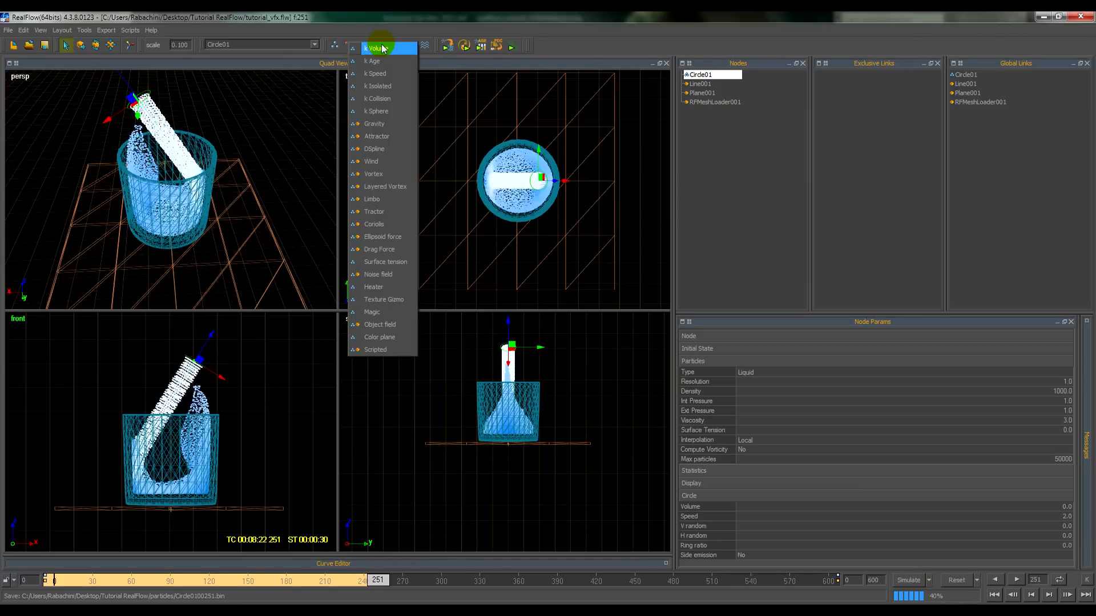
left_click(382, 124)
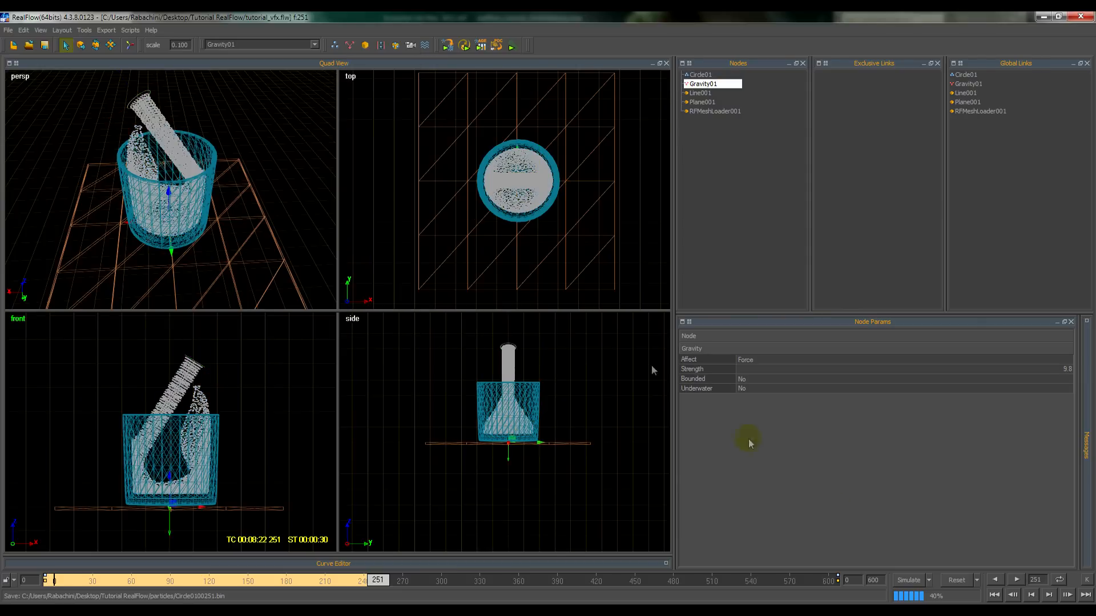
left_click(954, 581)
left_click(528, 317)
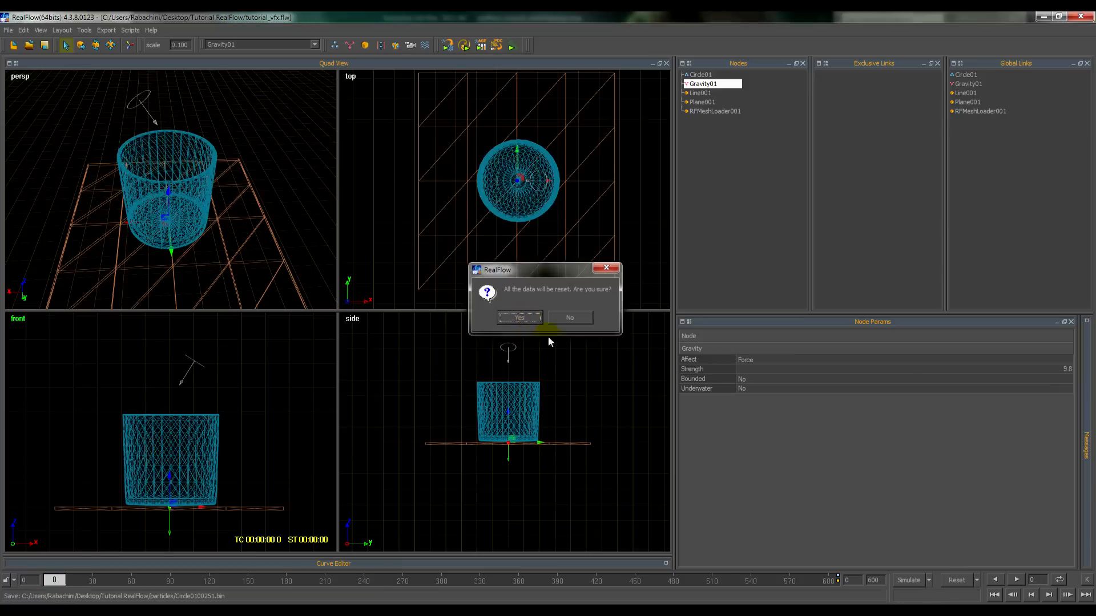
- Run a short test simulation with gravity, stop it, and reset all the simulation data
left_click(902, 581)
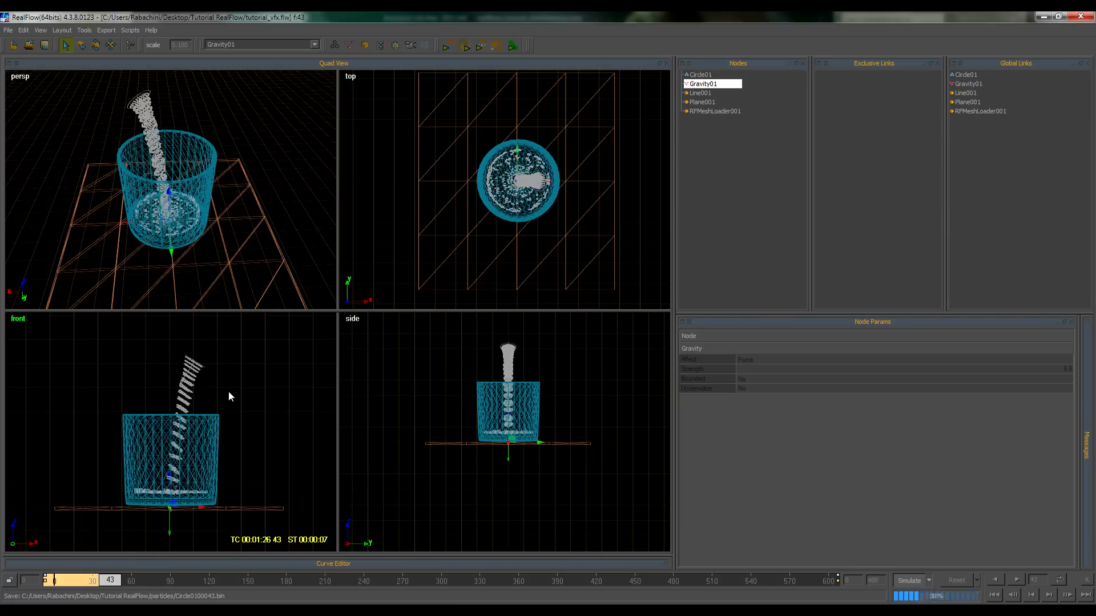
left_click(908, 581)
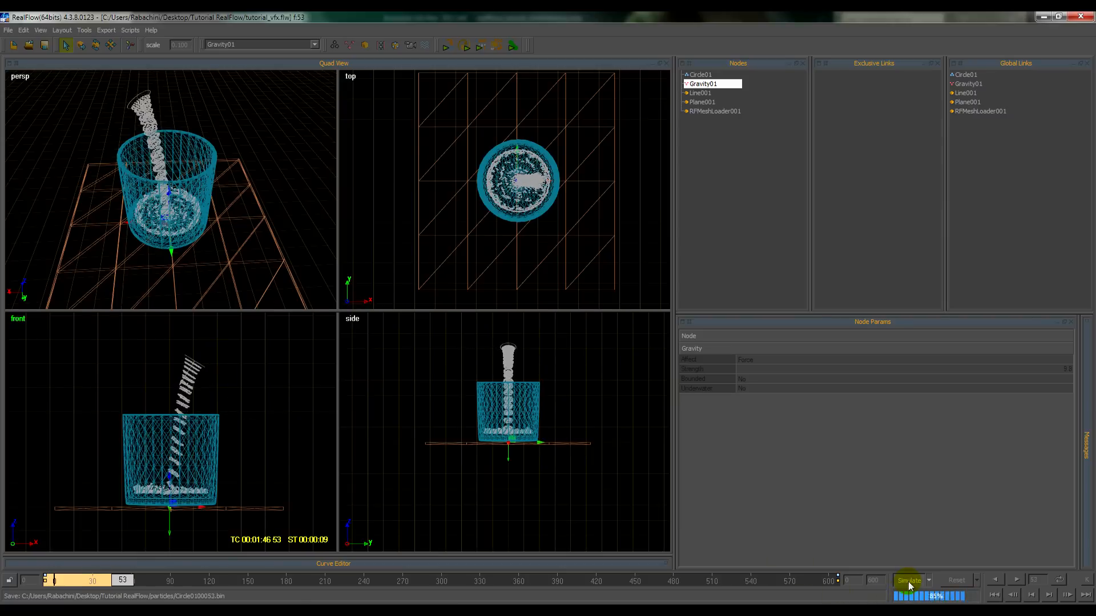
left_click(957, 579)
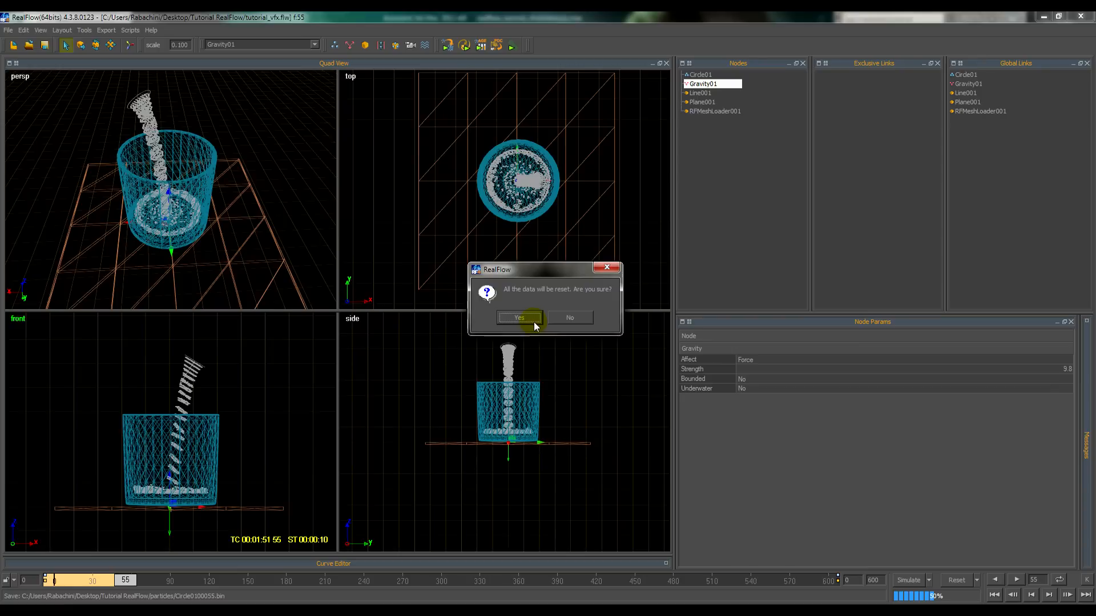
left_click_drag(525, 268, 489, 247)
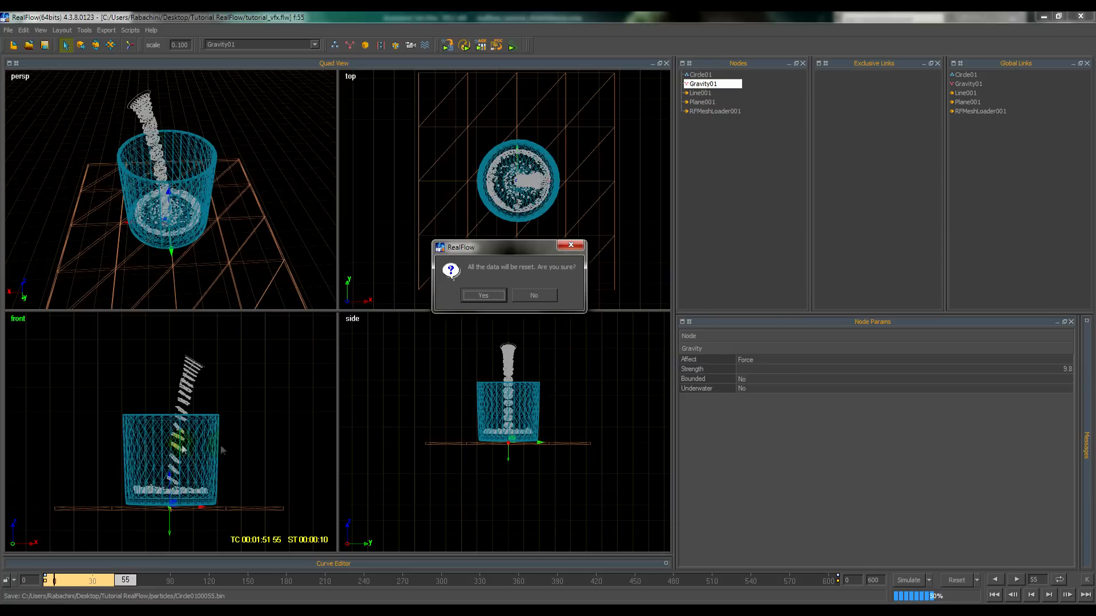
key("Return")
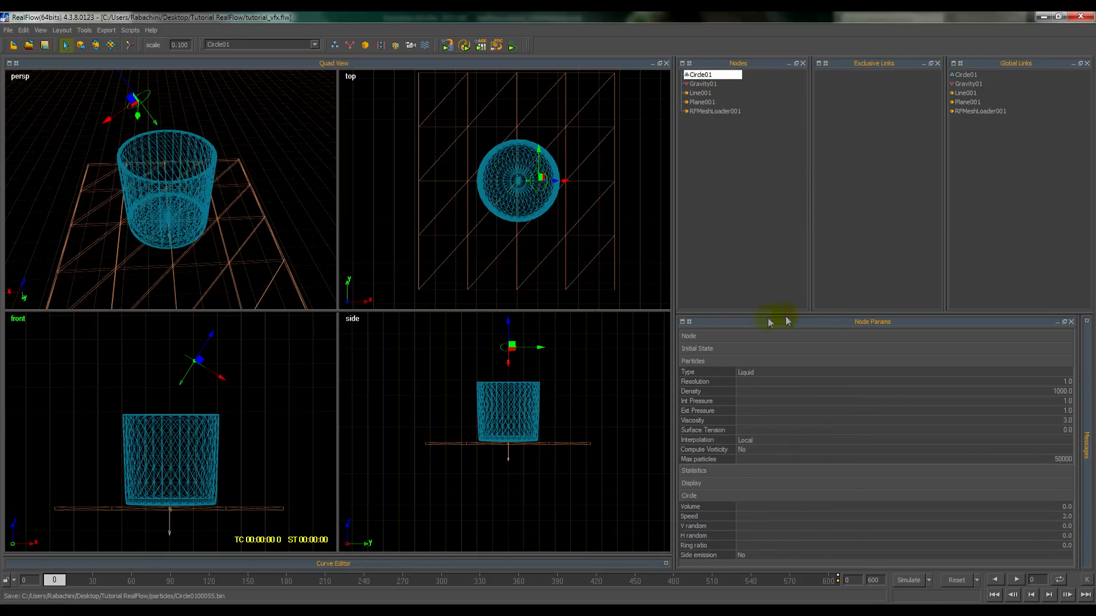
- Select the circle emitter and set its speed to 6 and its particle resolution to 2
left_click(207, 365)
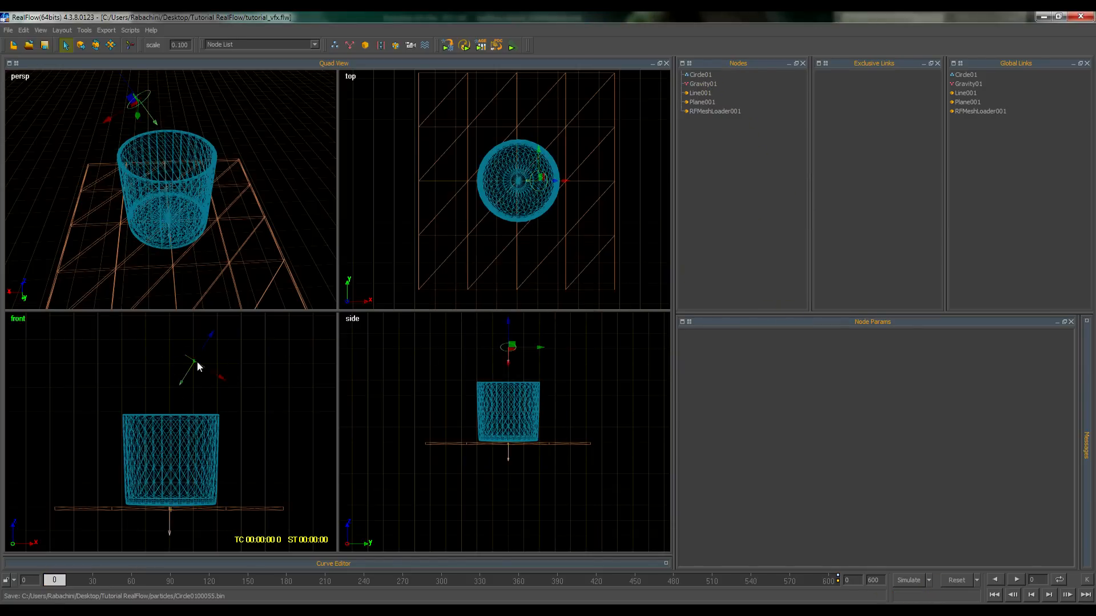
left_click(197, 361)
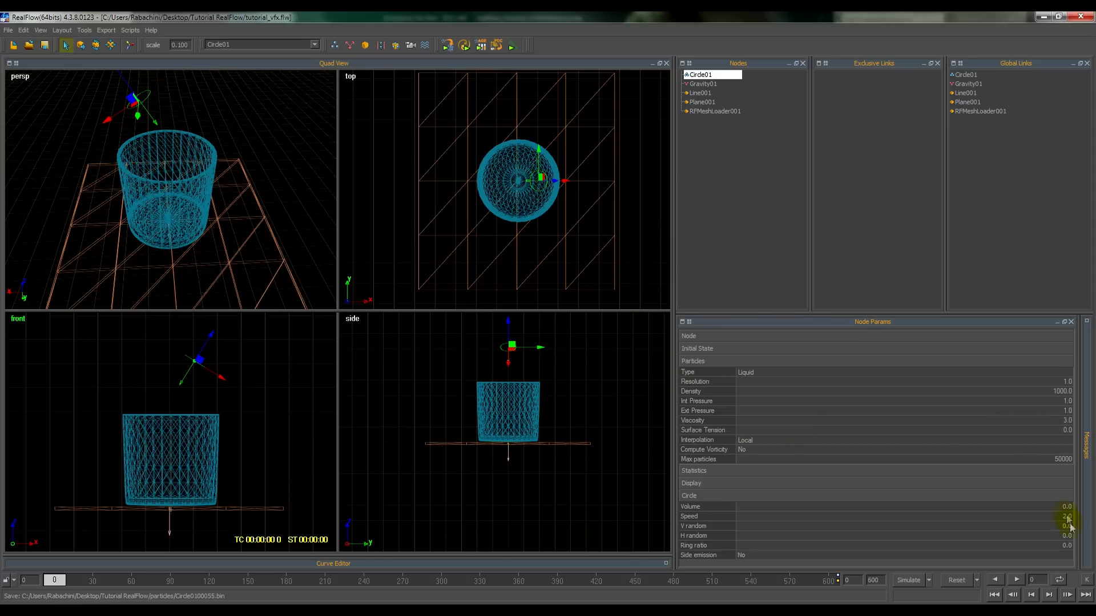
left_click(693, 517)
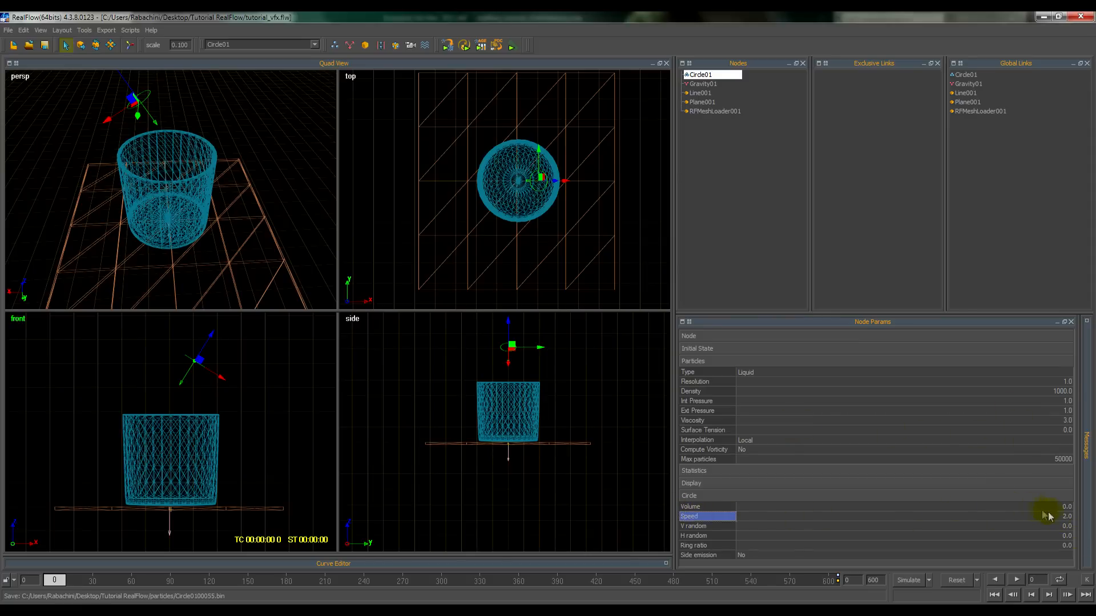
left_click(1066, 517)
type("6")
key("Return")
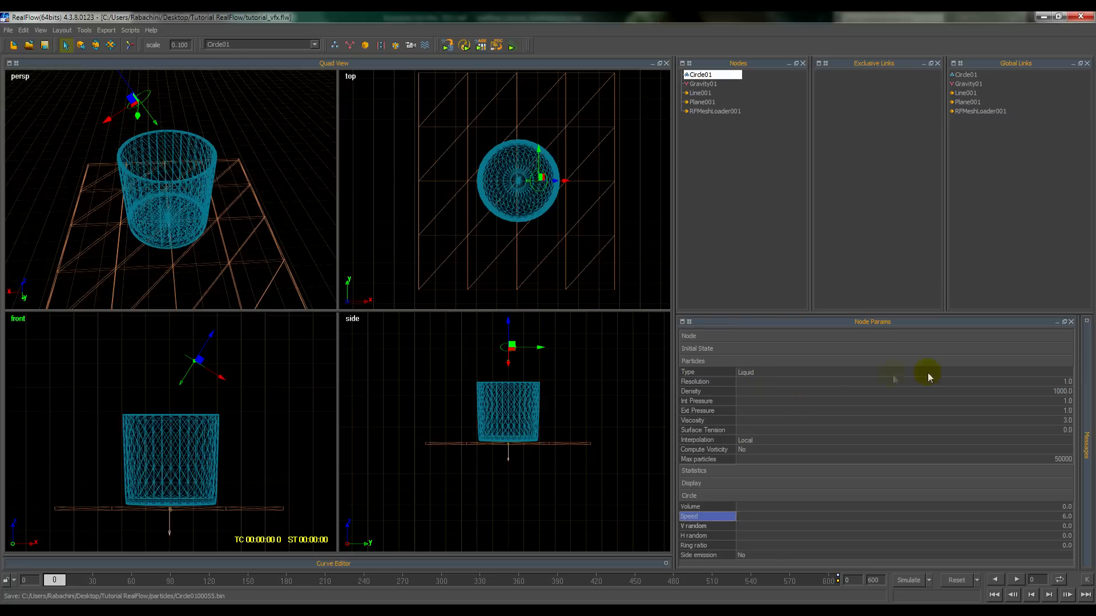
left_click(1066, 382)
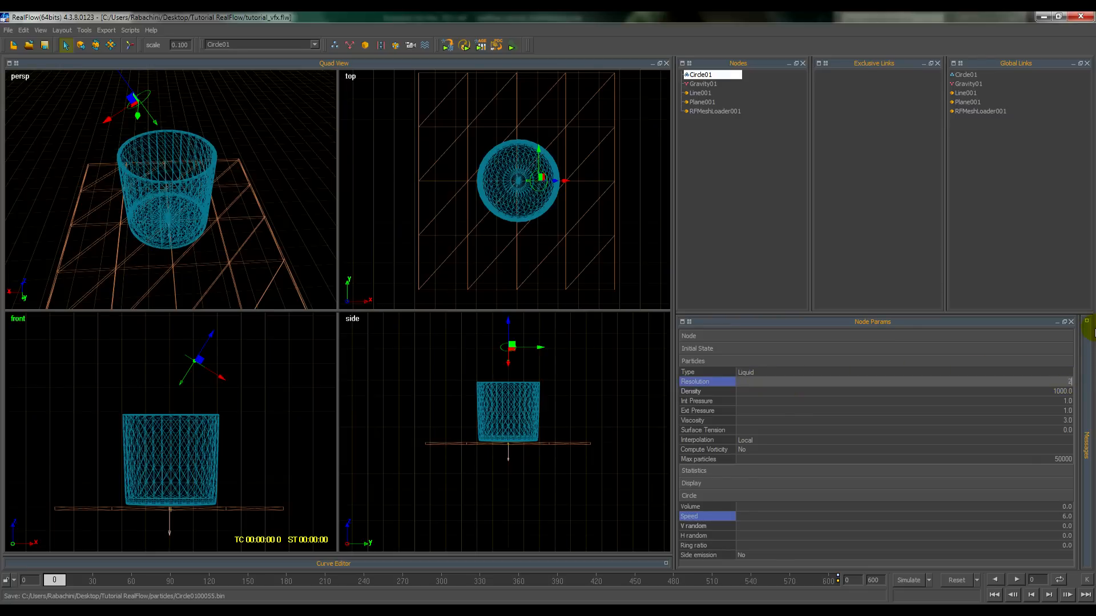
key("Return")
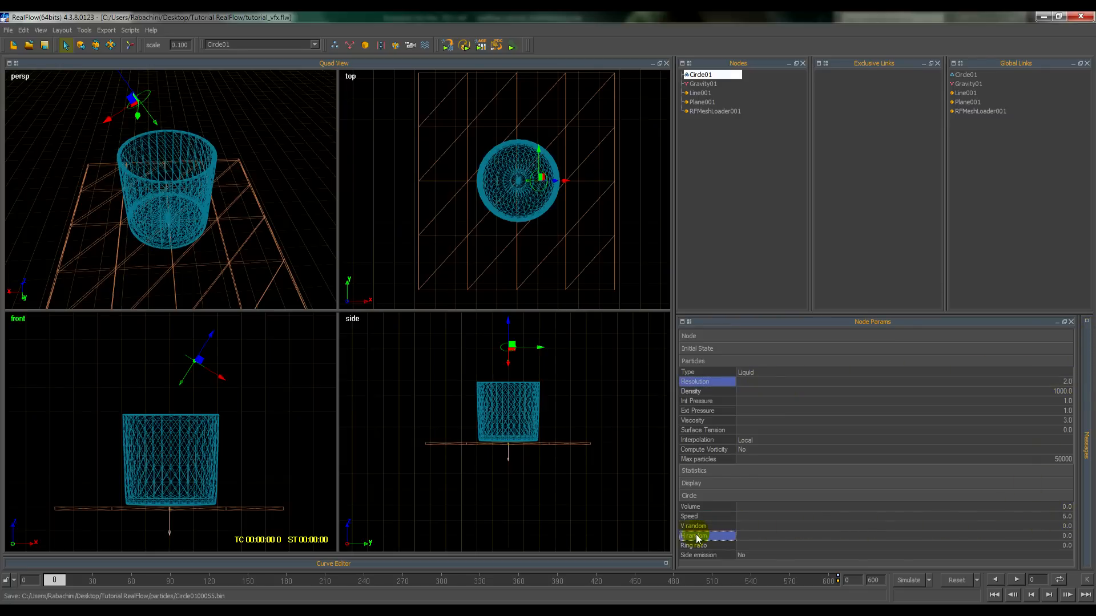
- Set the circle emitter's V random and H random to 1
left_click(694, 526)
left_click(695, 536)
double_click(1067, 526)
type("1")
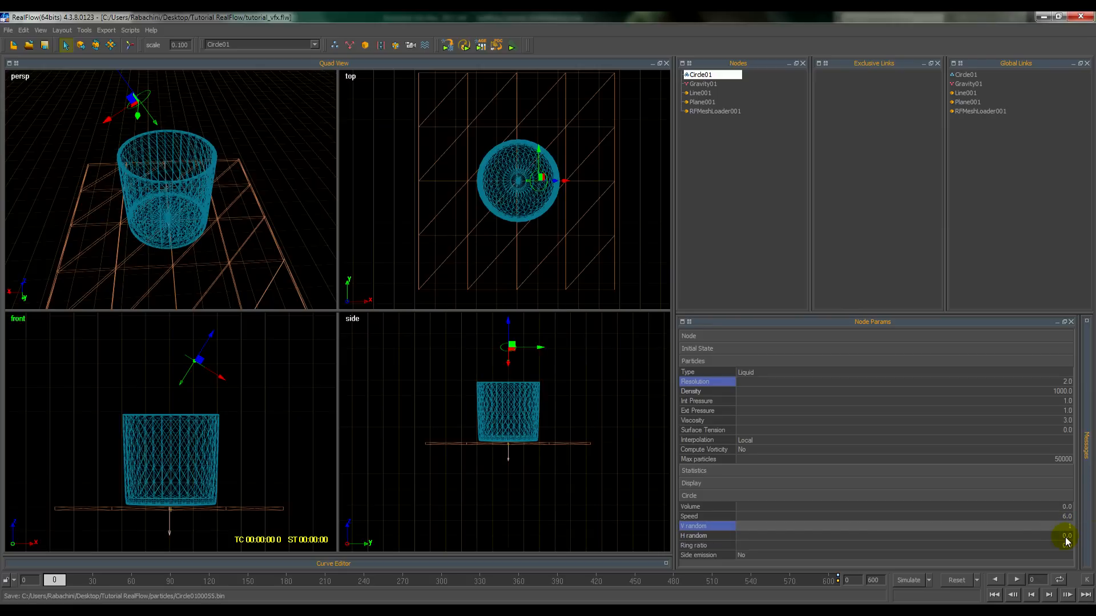
double_click(1066, 536)
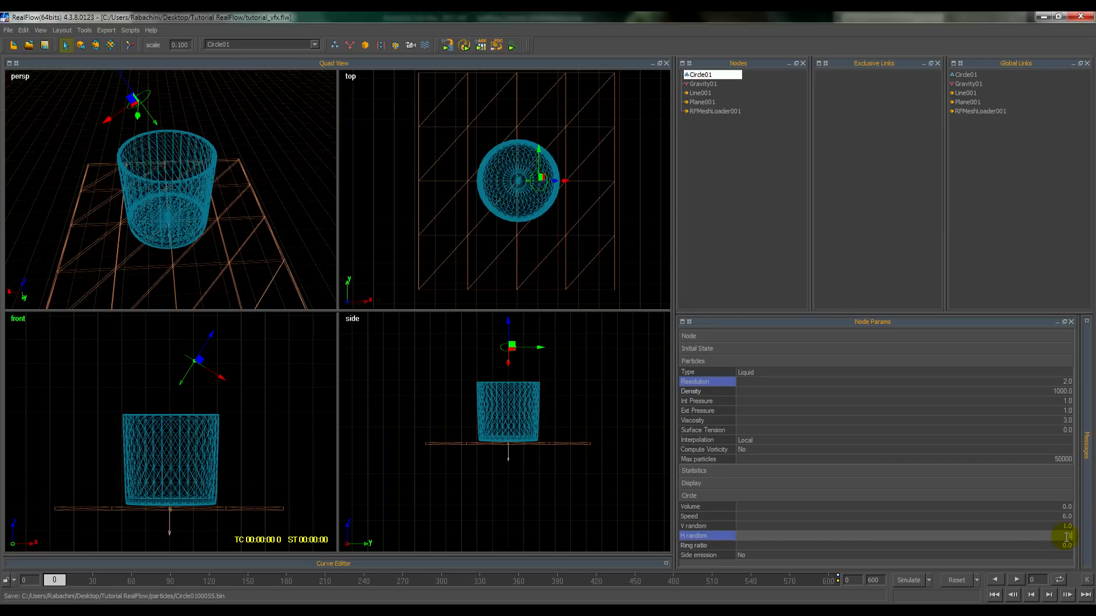
left_click(1037, 517)
left_click(1065, 527)
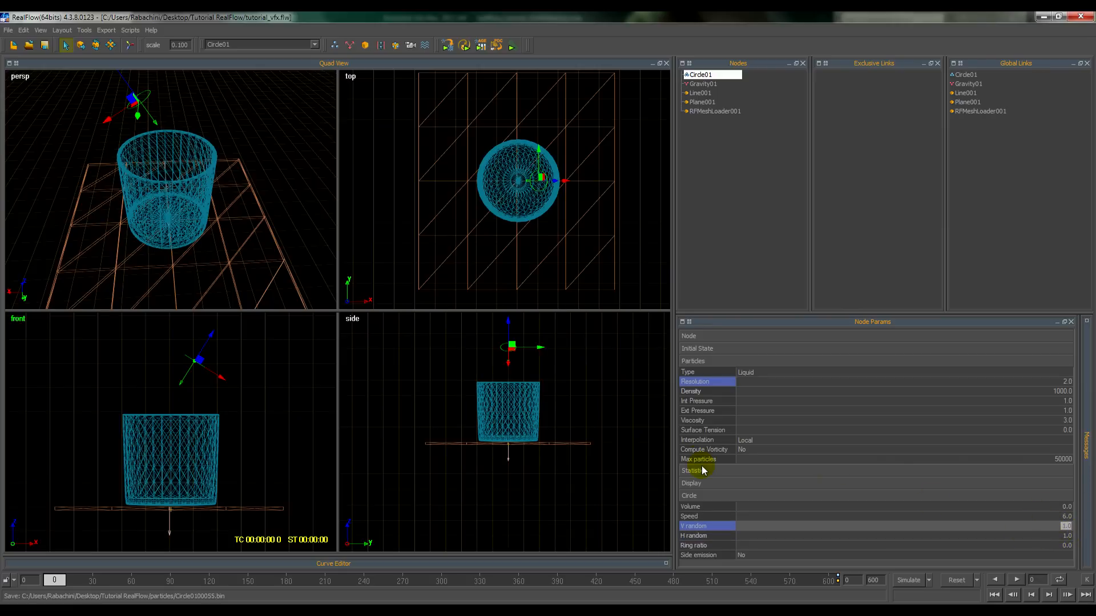
left_click(172, 344)
left_click(198, 362)
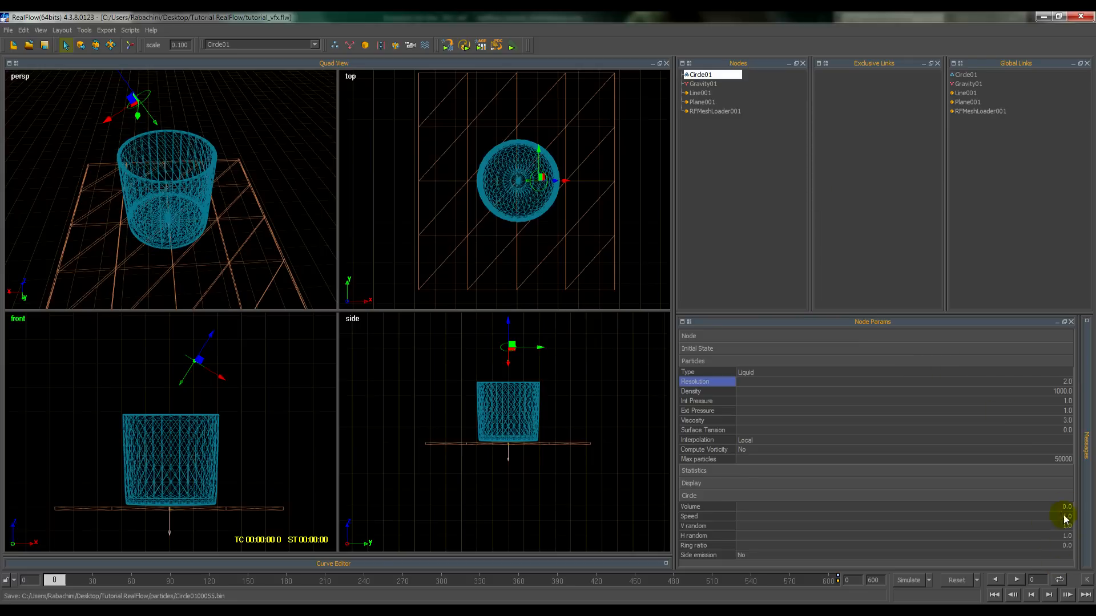
- Test the faster, randomized emitter with a short simulation, stop it, and reset the data
left_click(908, 580)
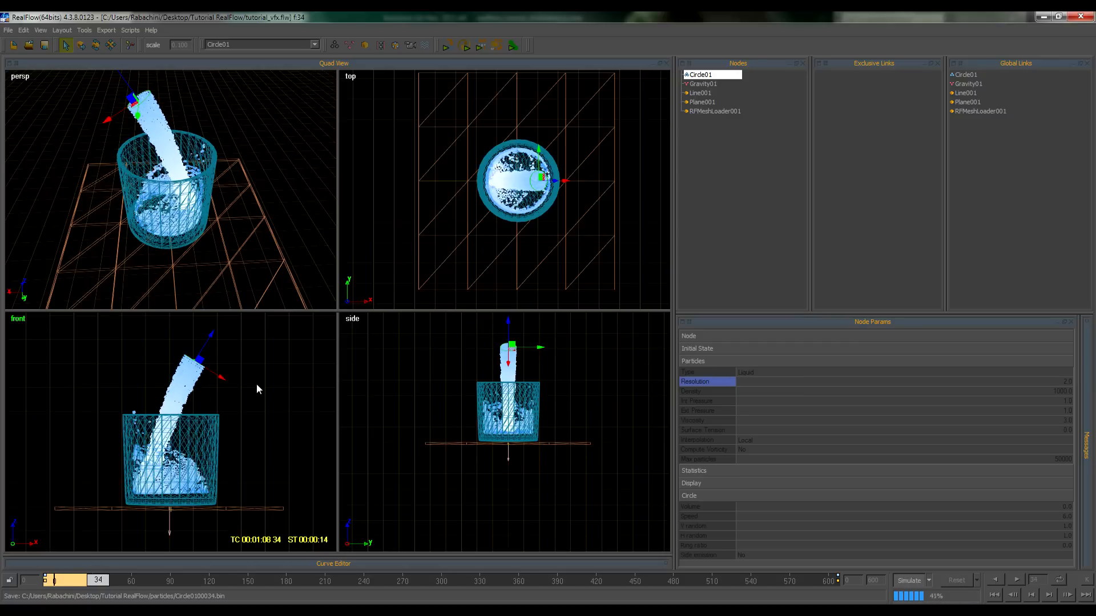
left_click(908, 581)
left_click(955, 579)
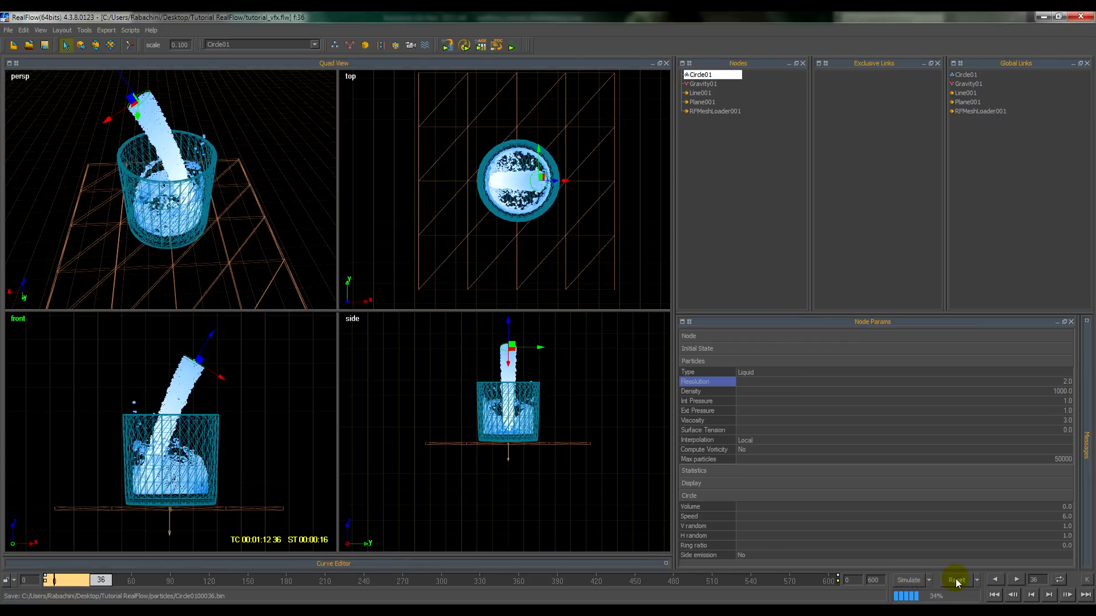
left_click(510, 317)
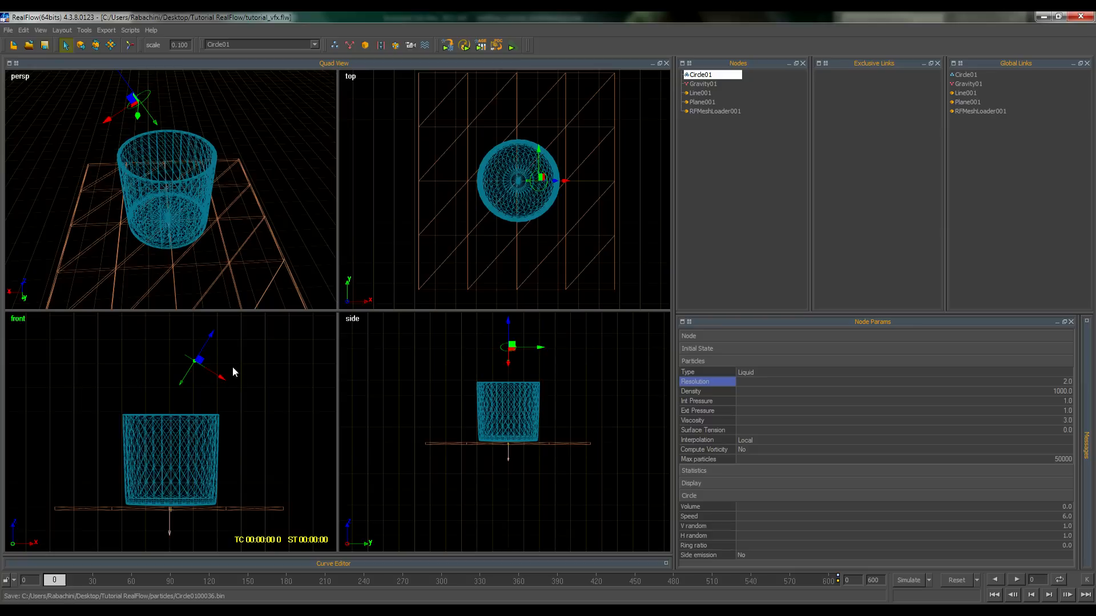
- Move the circle emitter slightly toward the cup's centre and set its resolution to 1
left_click(88, 48)
left_click_drag(204, 357, 192, 360)
double_click(1064, 381)
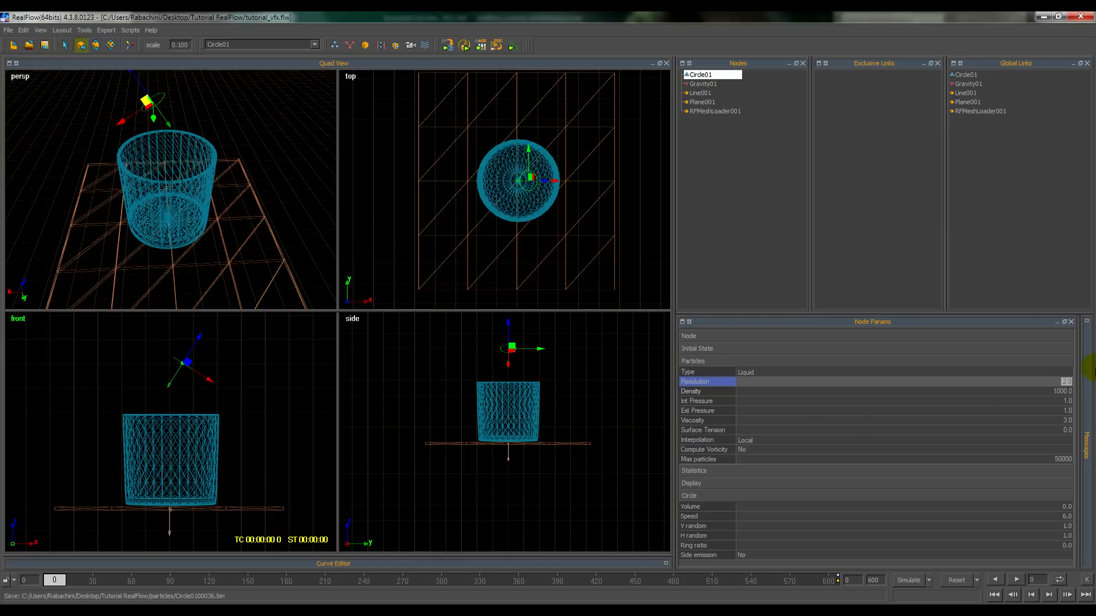
type("1")
key("Return")
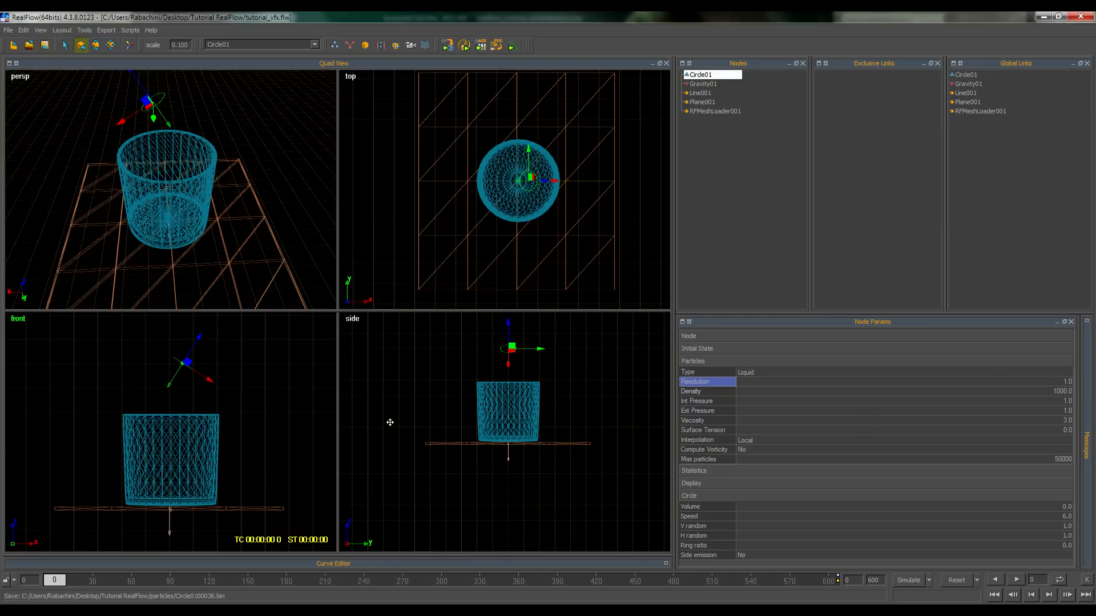
- Set the cup's particle collision distance to 0.05 and open its distance tolerance for editing
left_click(277, 160)
left_click(252, 440)
left_click(785, 436)
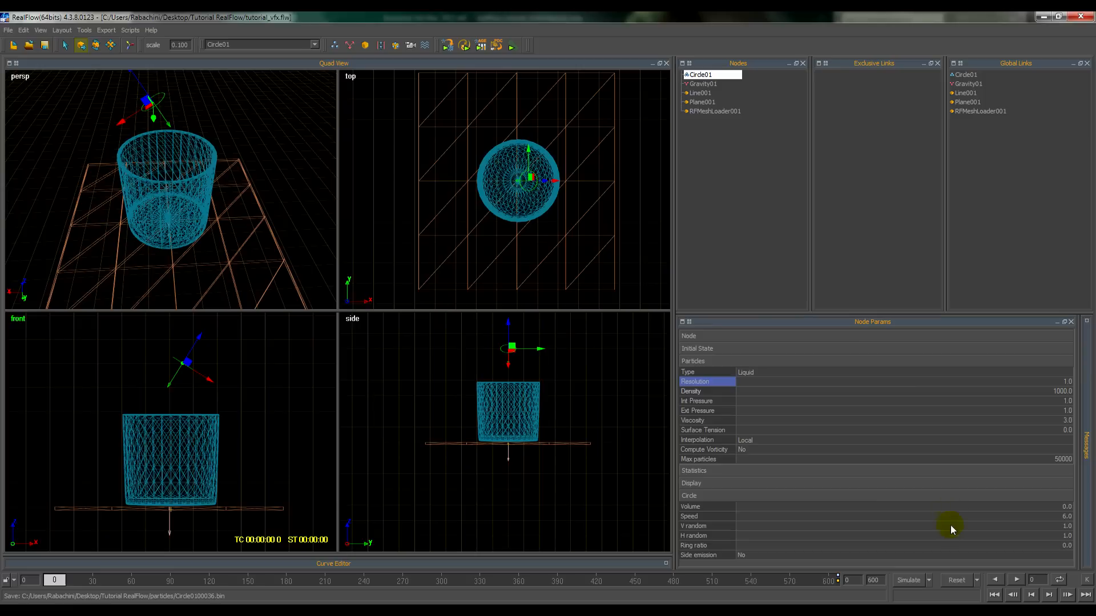
left_click(519, 404)
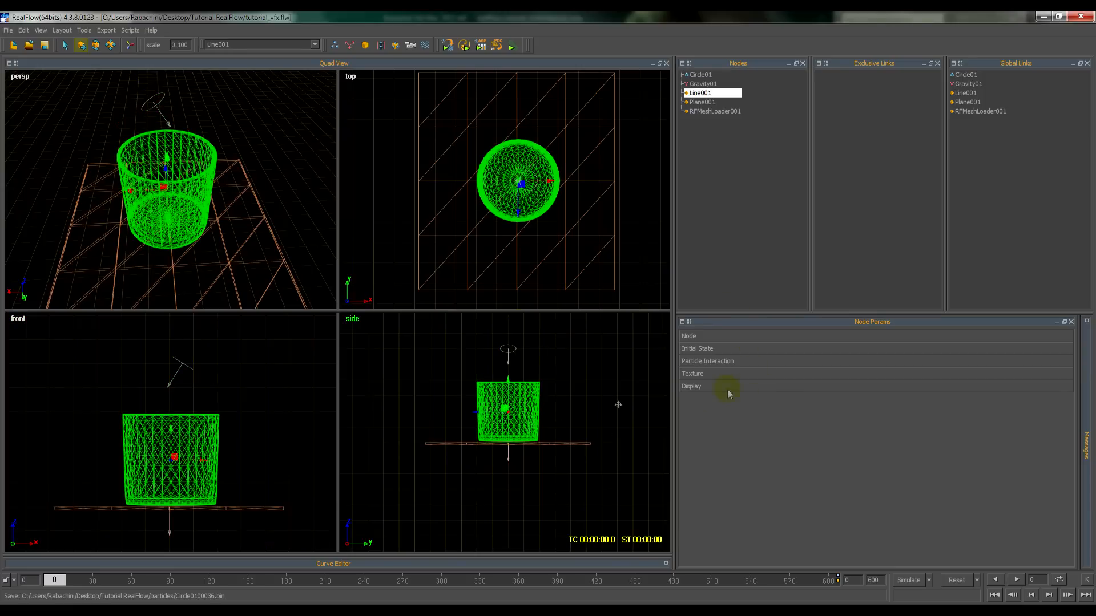
left_click(708, 361)
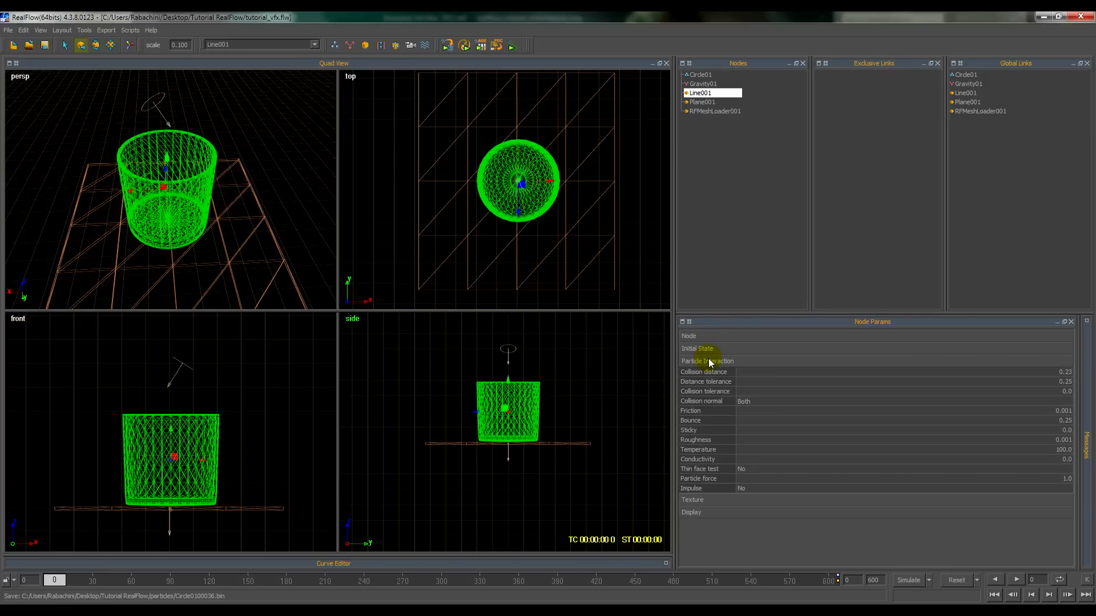
left_click(1067, 372)
left_click(1072, 372)
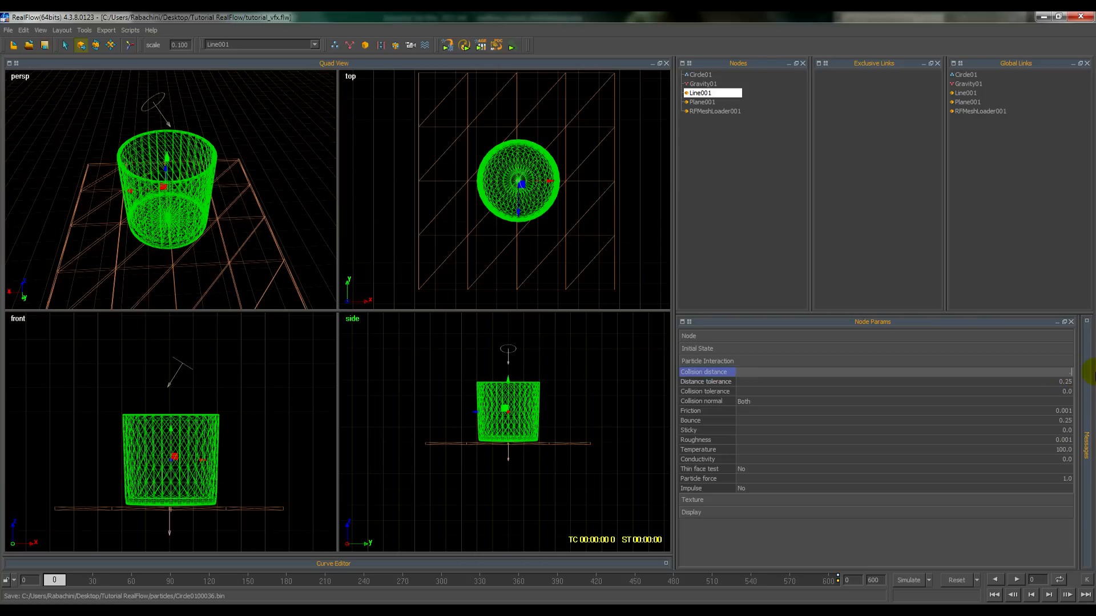
type("5")
key("Return")
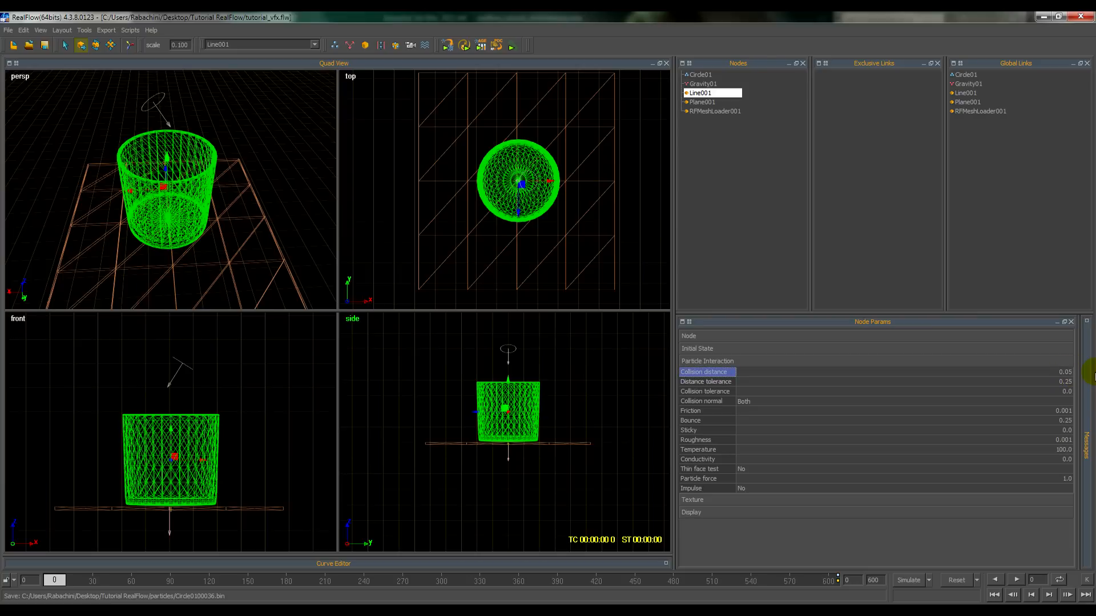
left_click(1064, 381)
key("BackSpace")
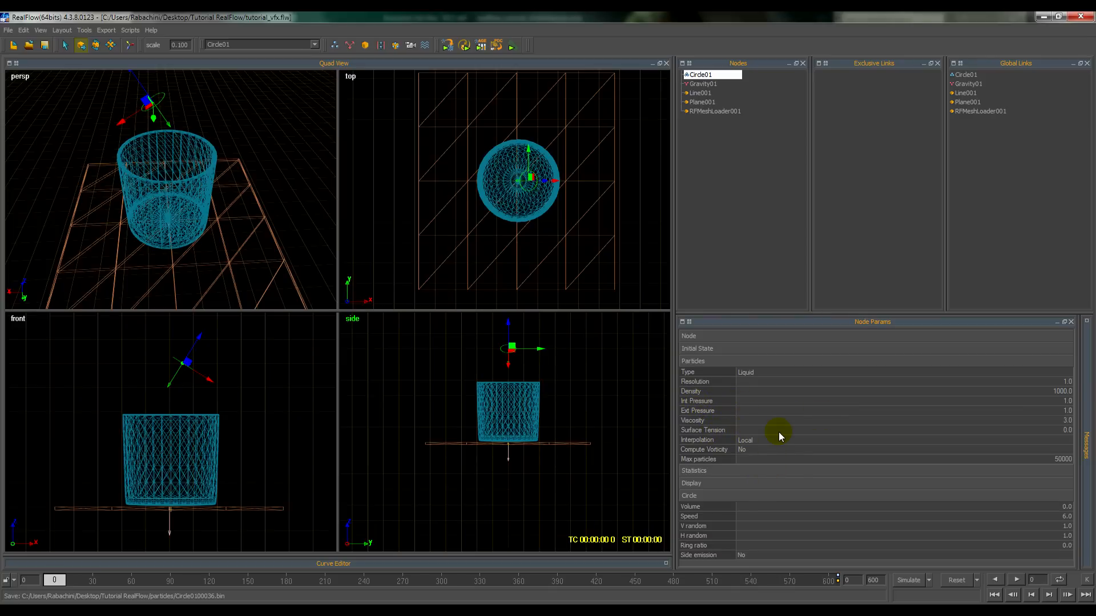
- Expand the circle emitter's display and statistics parameters, and set the timeline's end frame to 300
left_click(775, 484)
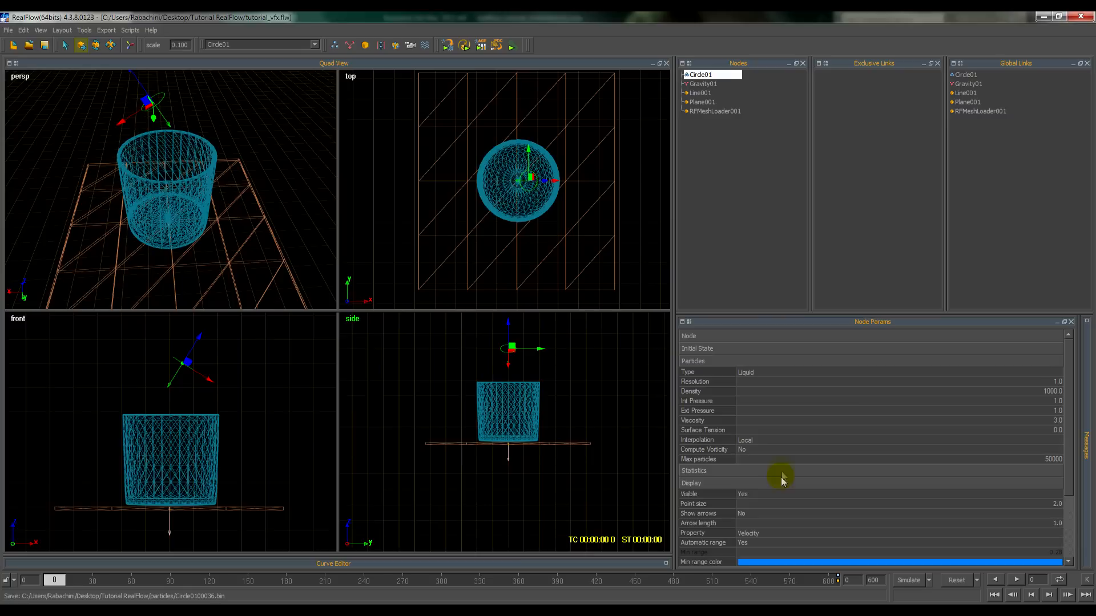
left_click(780, 474)
mouse_move(1066, 392)
left_mouse_down()
mouse_move(1067, 502)
mouse_move(1069, 402)
mouse_move(1081, 394)
mouse_move(1071, 375)
left_mouse_up()
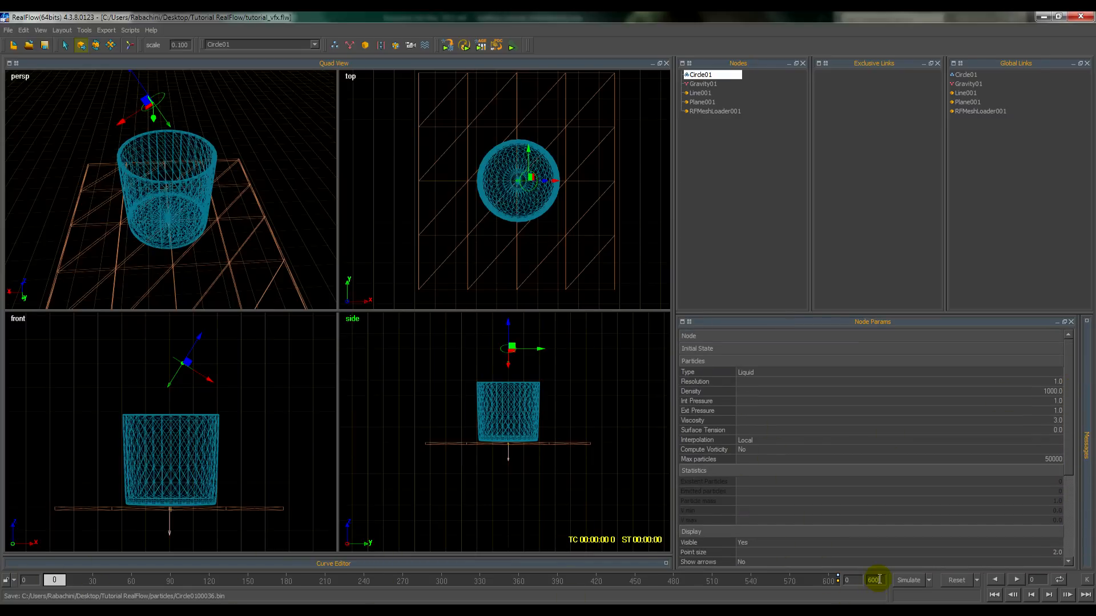
key("Return")
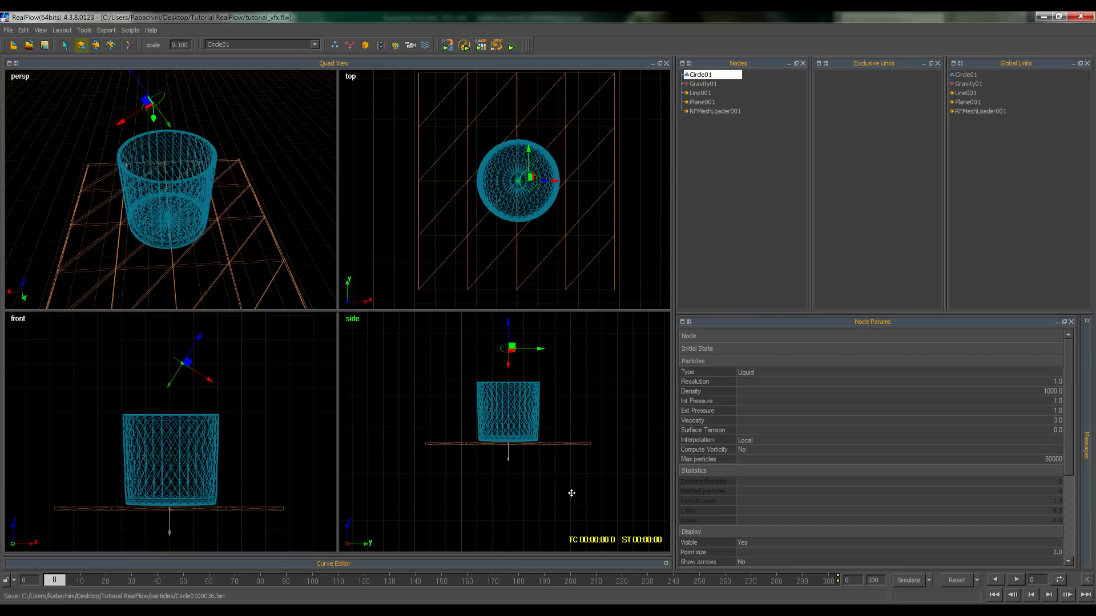
- Simulate the liquid pouring into the cup and stop at frame 149
middle_click_drag(572, 452, 574, 492, "alt")
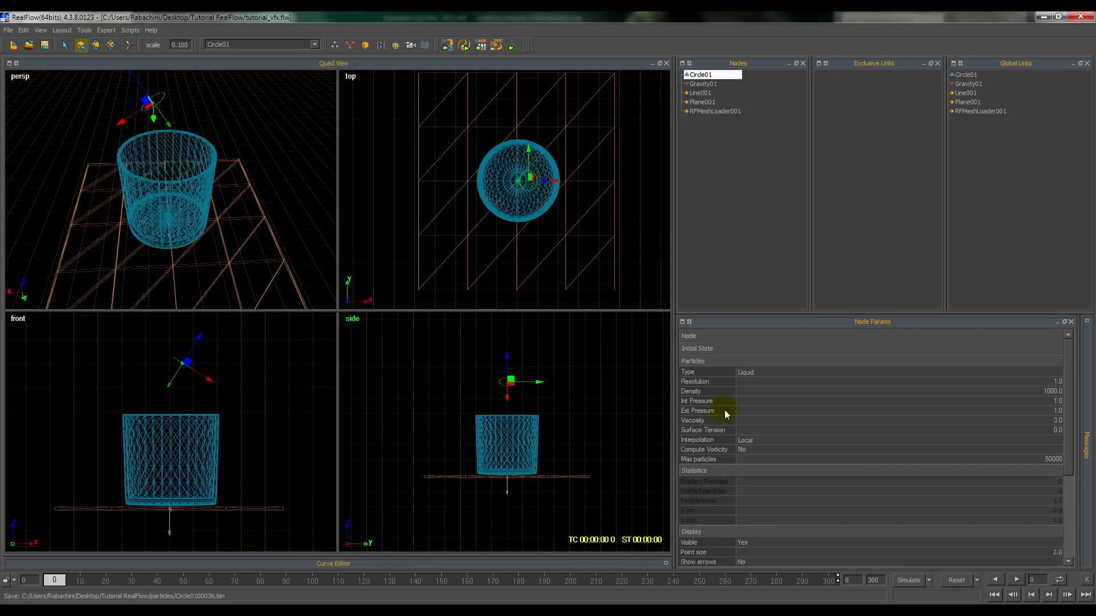
left_click(914, 581)
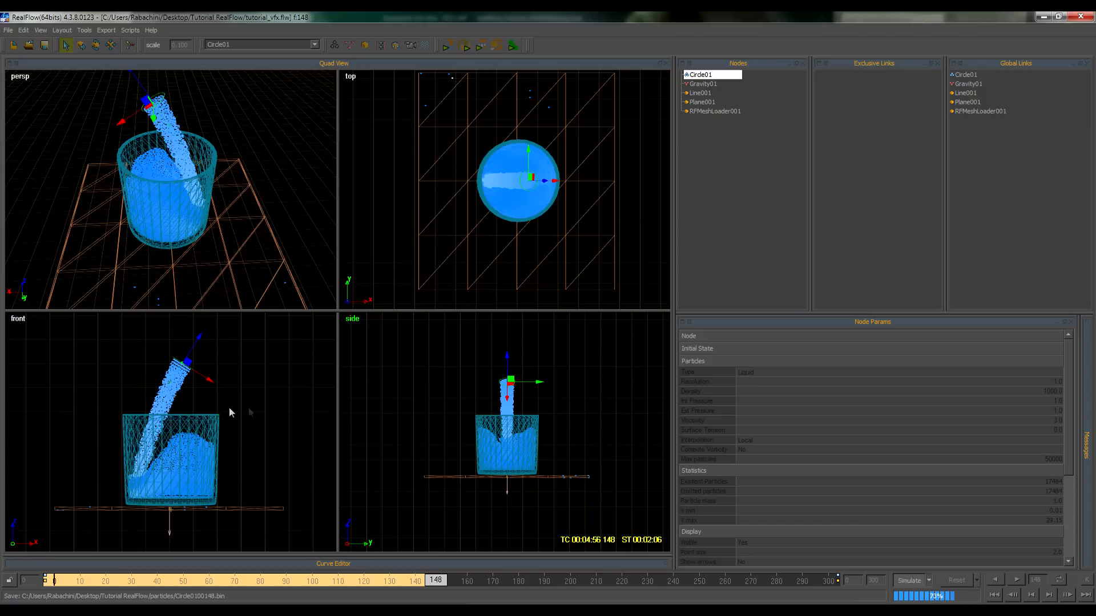
left_click(894, 581)
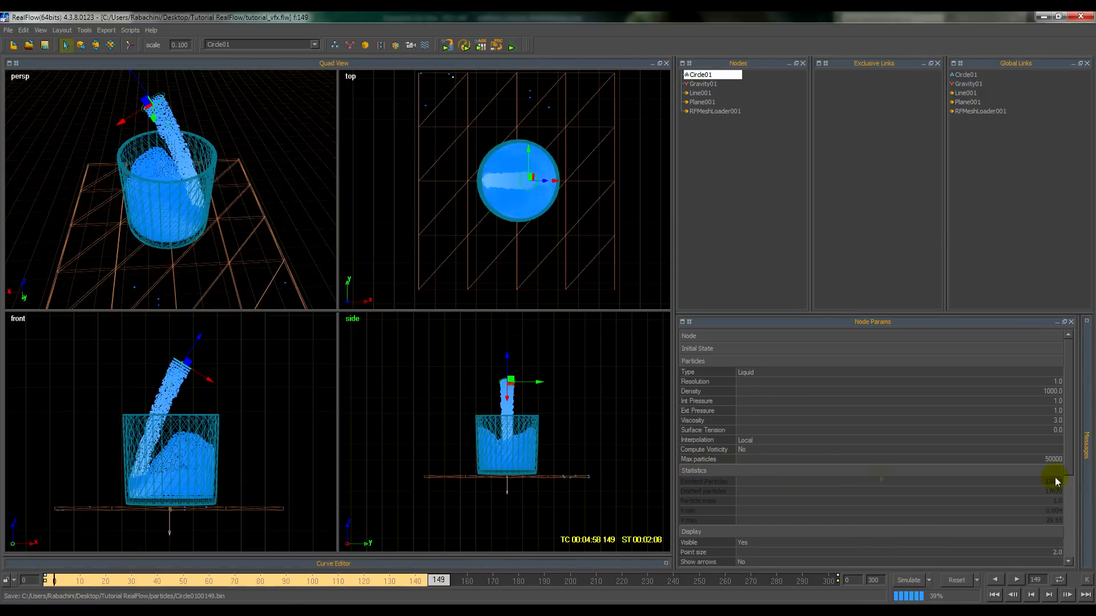
- Set the circle emitter's Max particles to 0, continue the simulation, and stop it at frame 250
double_click(1050, 460)
type("0")
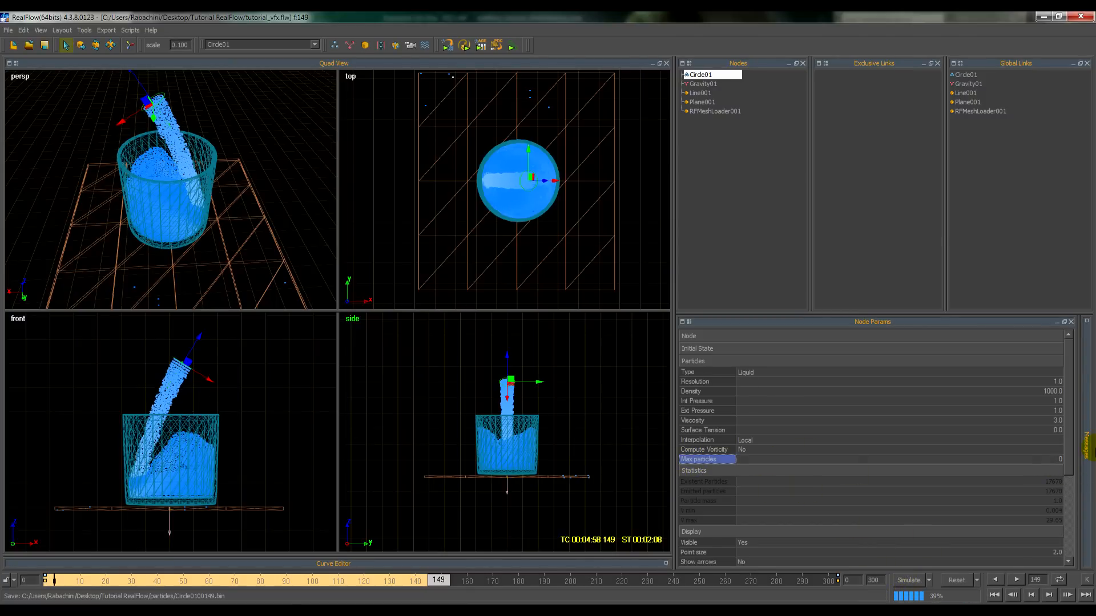
left_click(909, 581)
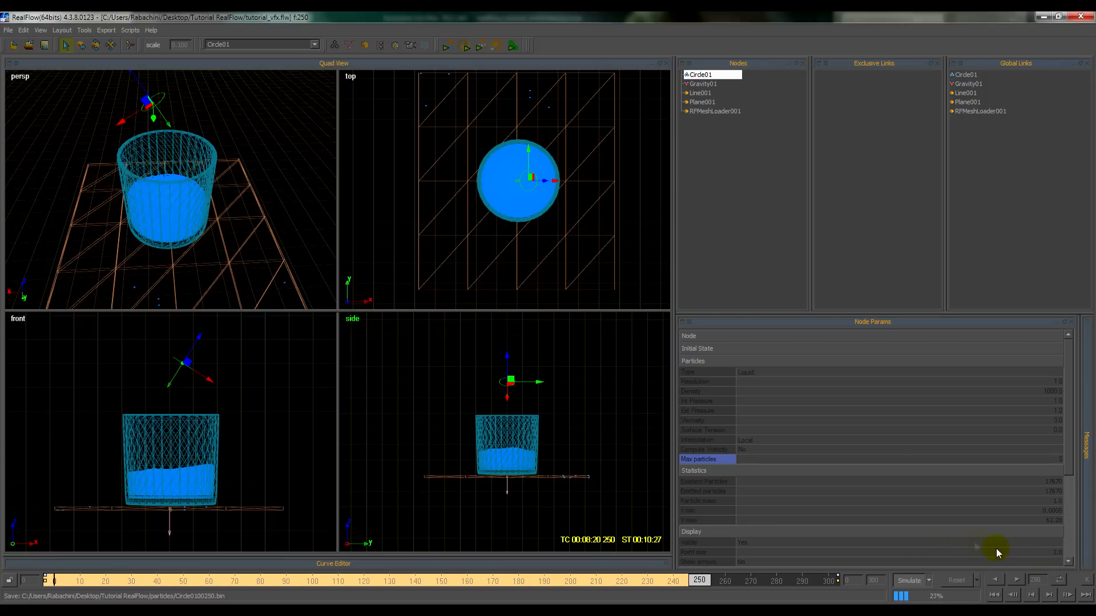
left_click(912, 580)
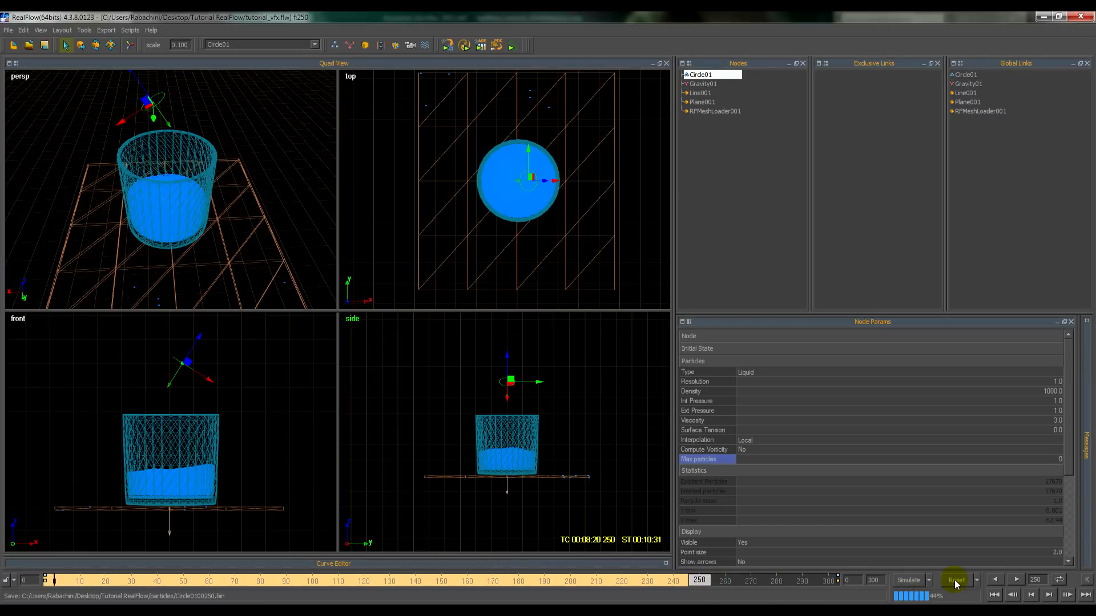
- Set the timeline's end frame to 250 and scrub the cached simulation back to frame 63
left_click(874, 580)
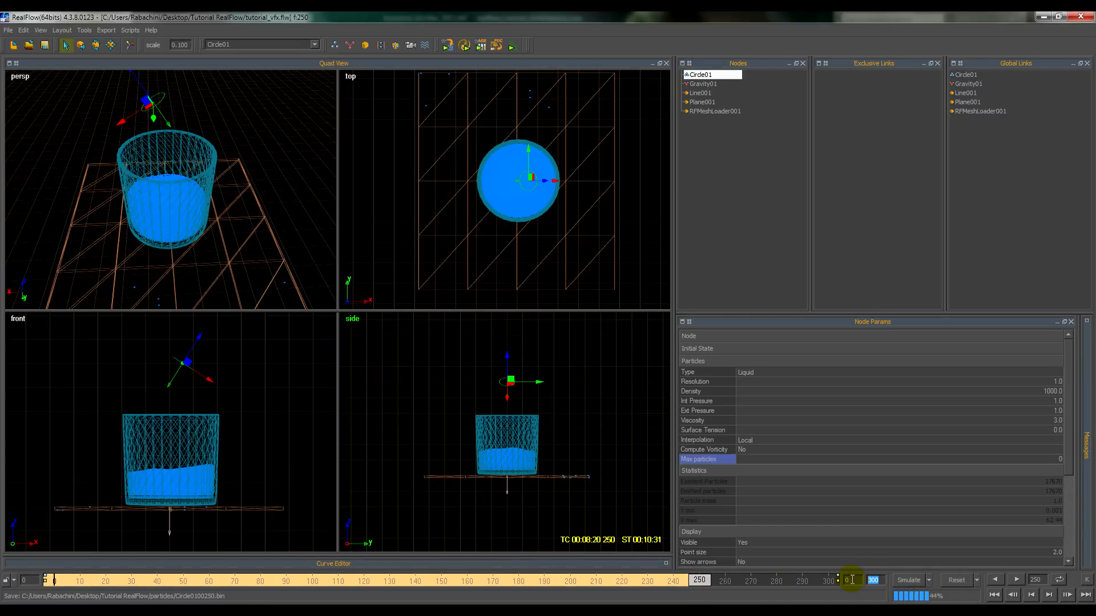
type("250")
key("Return")
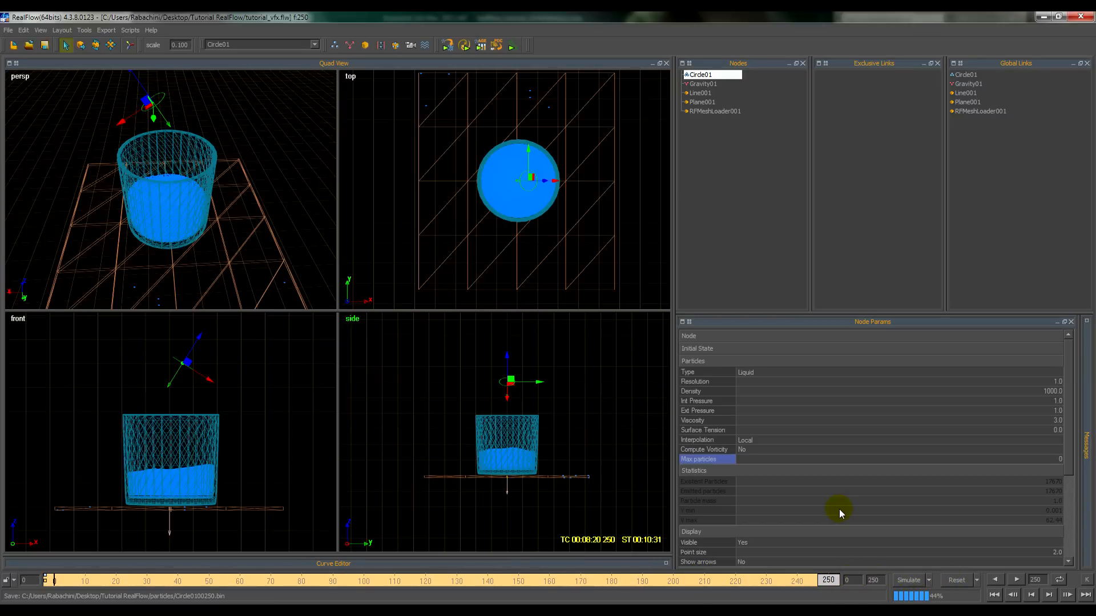
mouse_move(828, 580)
left_mouse_down()
mouse_move(521, 580)
mouse_move(483, 598)
mouse_move(480, 580)
mouse_move(60, 580)
mouse_move(833, 572)
left_mouse_up()
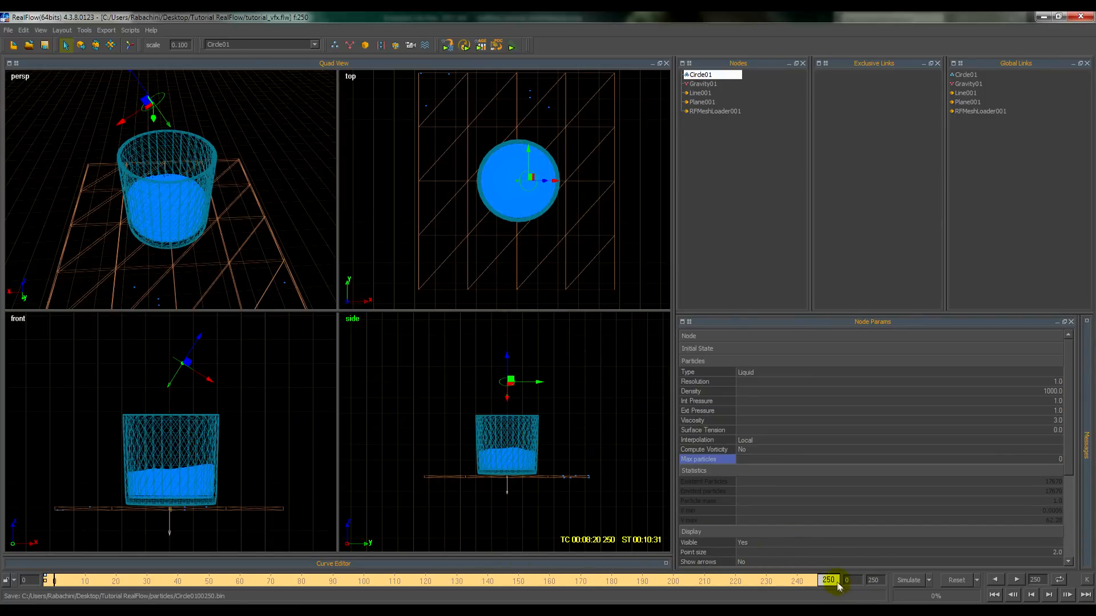
left_click_drag(836, 585, 258, 581)
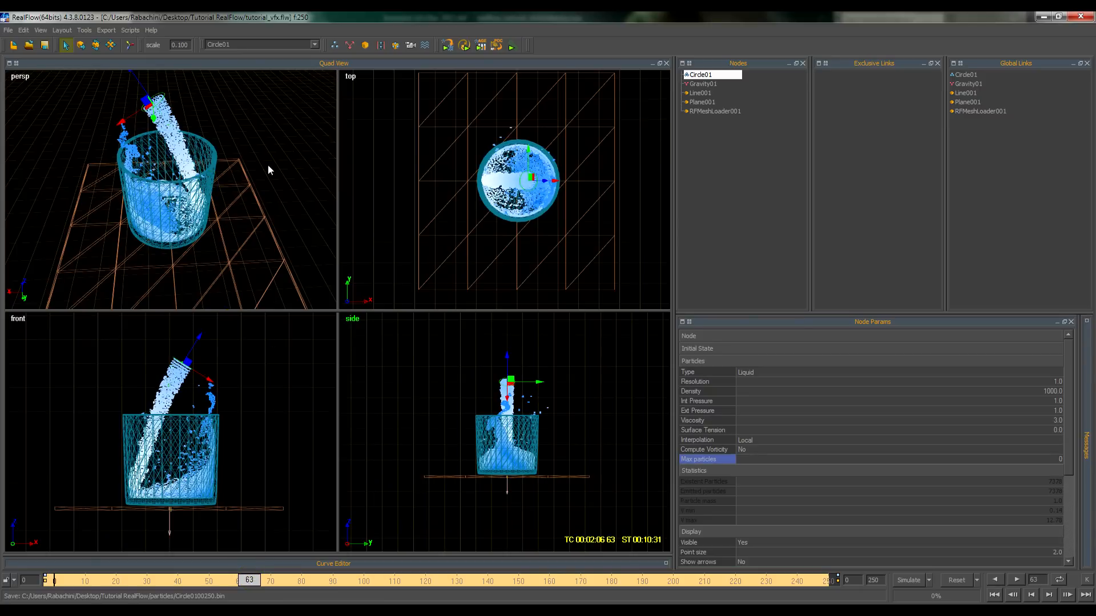
- Add a particle mesh to the scene with the circle emitter inserted as its particle source
left_click(395, 46)
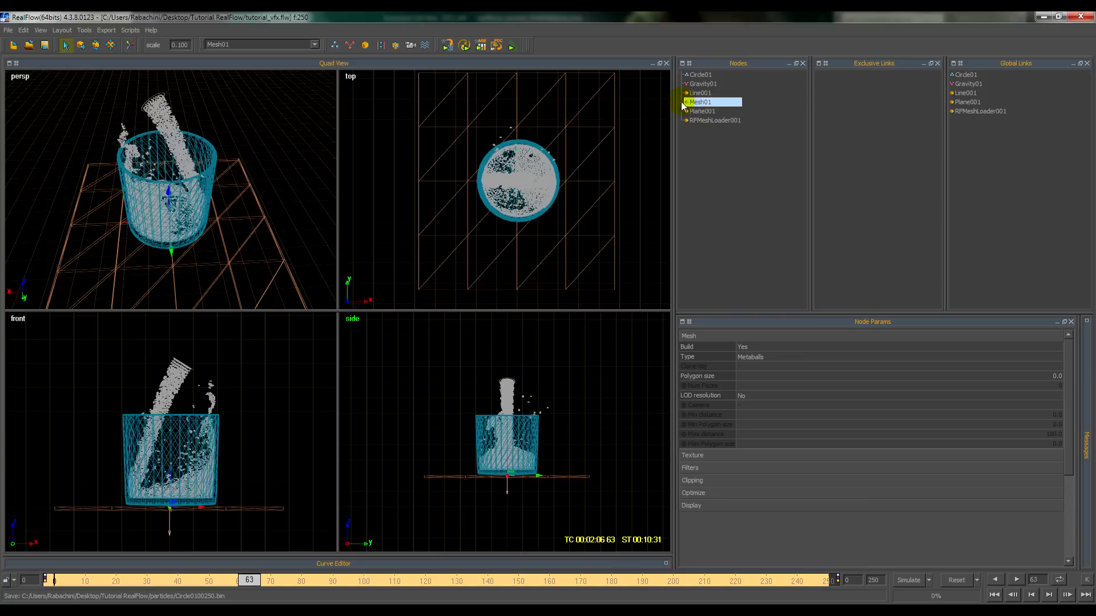
left_click(699, 75)
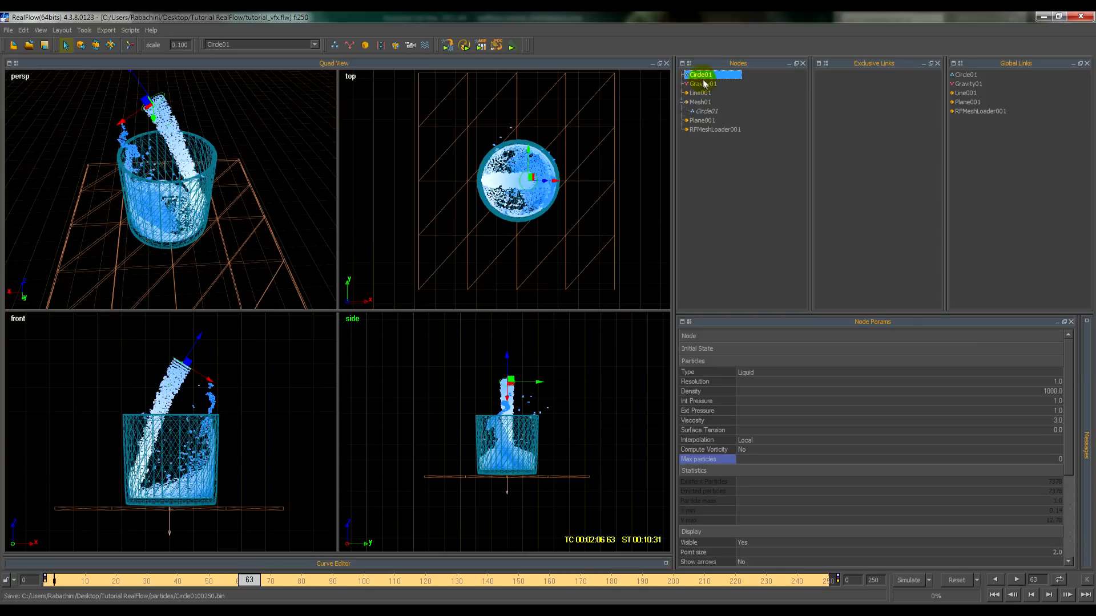
left_click(702, 102)
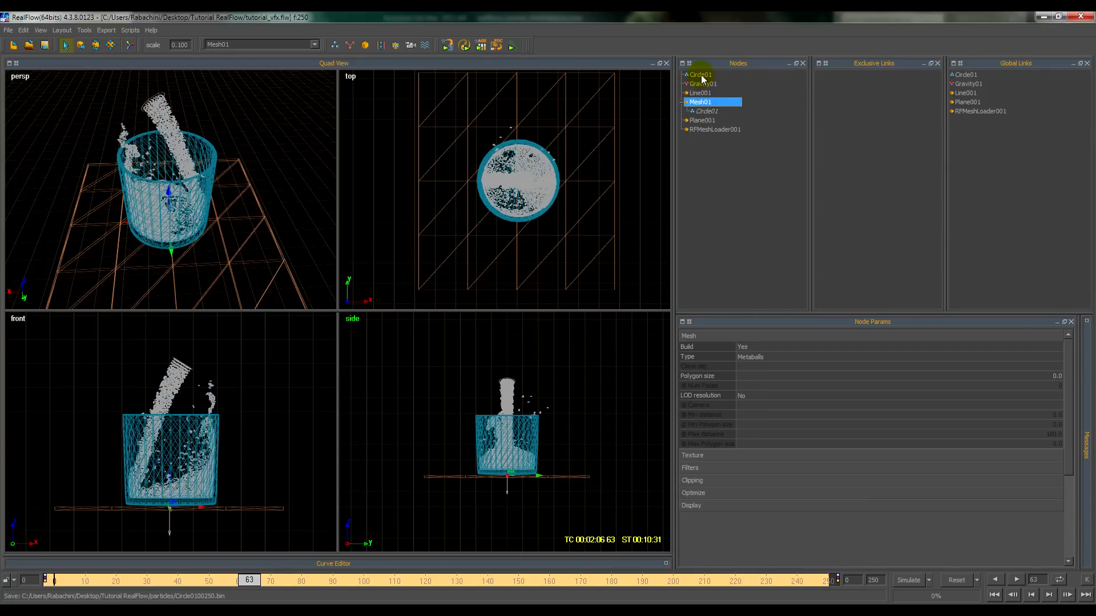
left_click(700, 75)
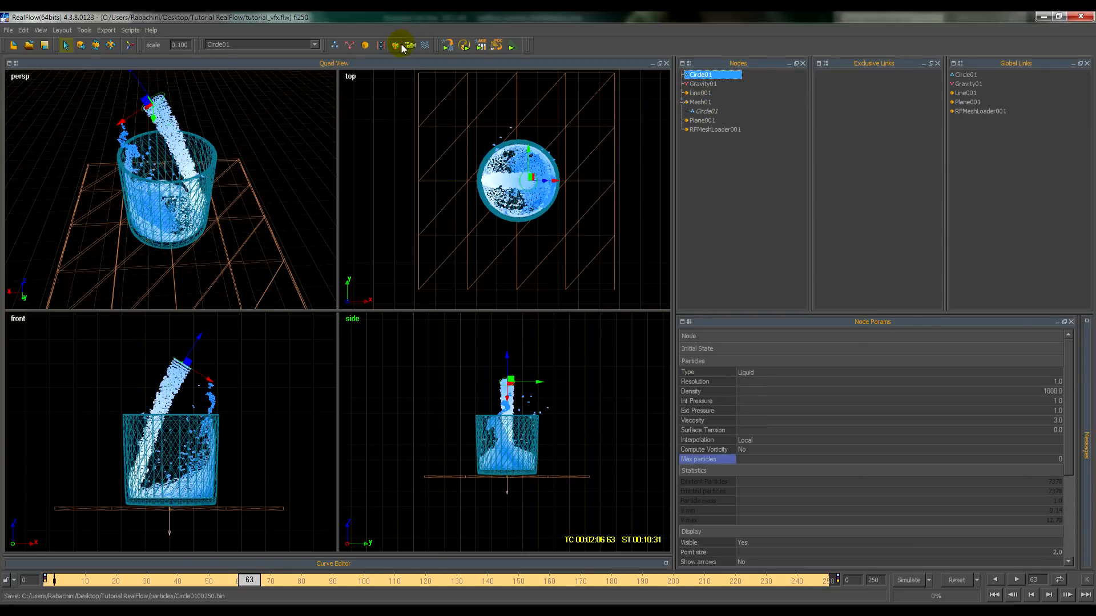
left_click(223, 113)
left_click(160, 109)
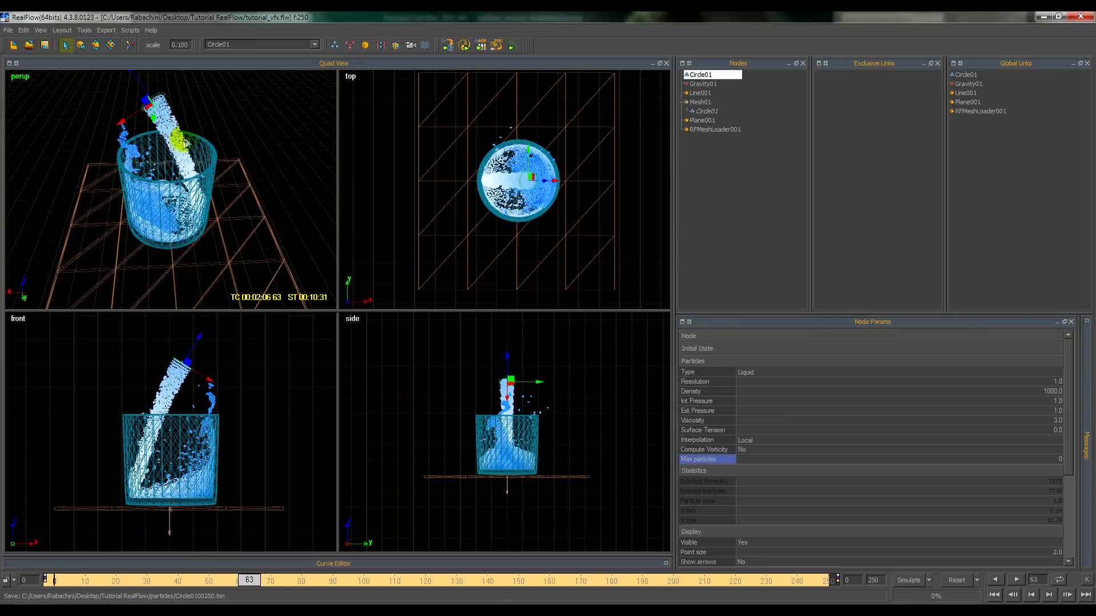
- Expand the mesh's texture and filter parameters, and set its polygon size to 0.02
left_click(699, 103)
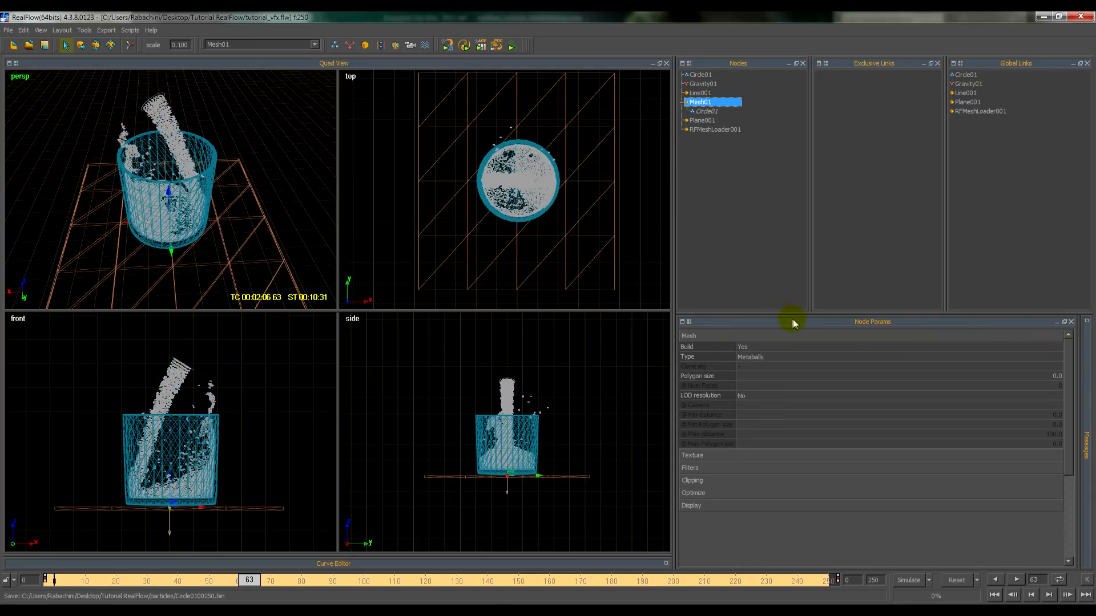
left_click(703, 456)
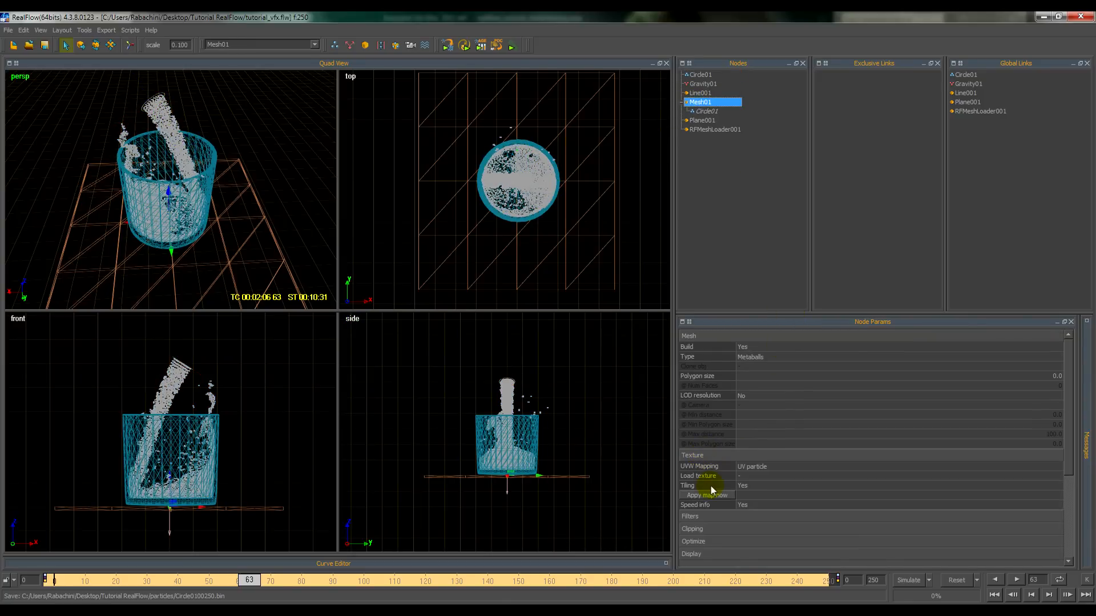
left_click(710, 517)
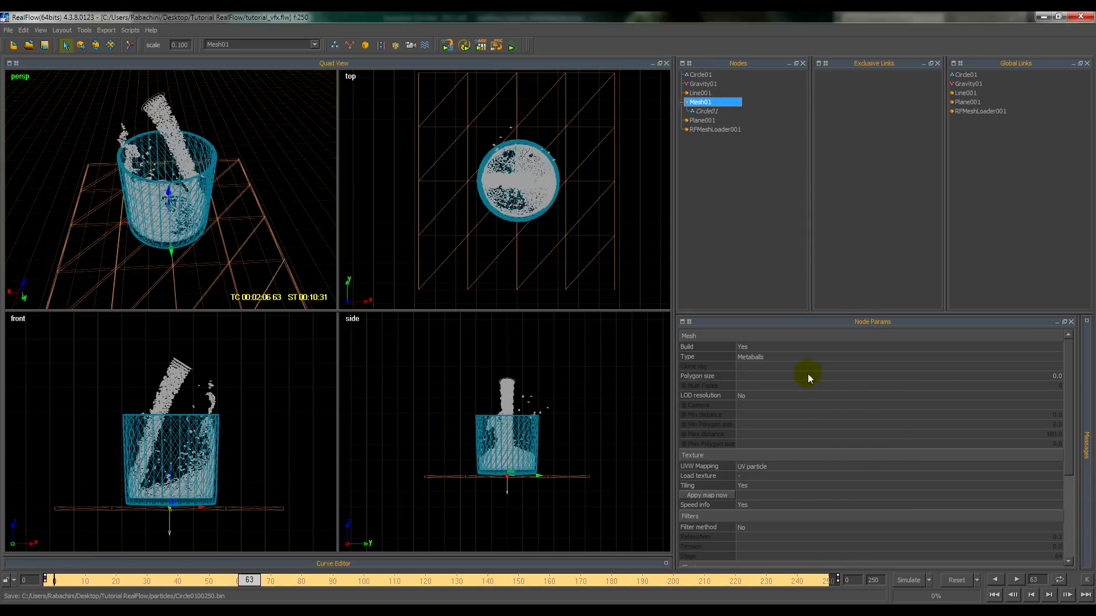
double_click(1056, 378)
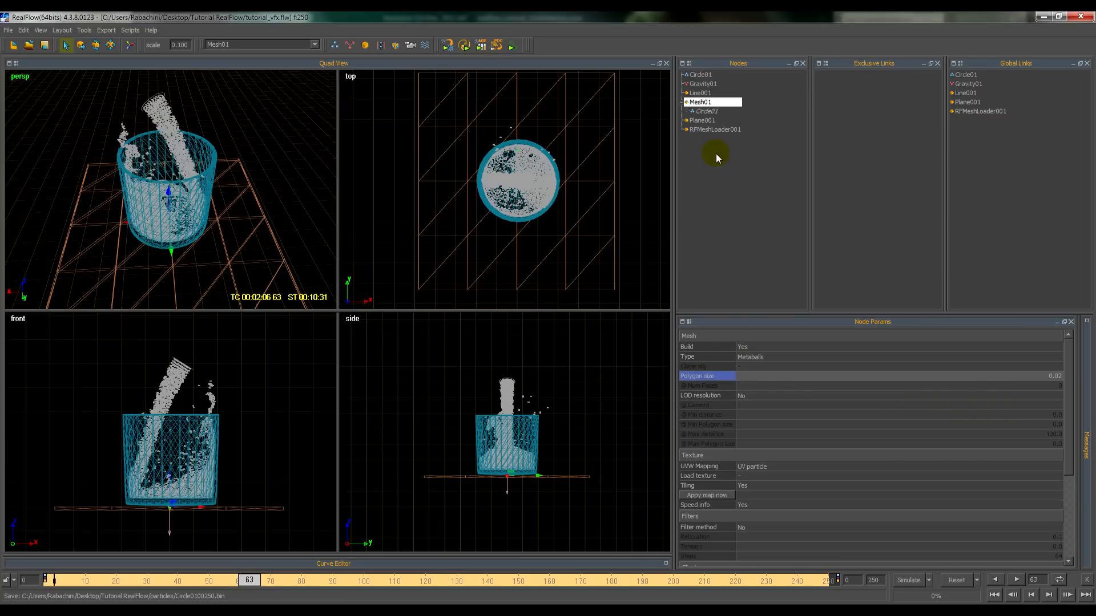
- Set the field radius of the circle emitter inside the mesh to 0.03
left_click(708, 112)
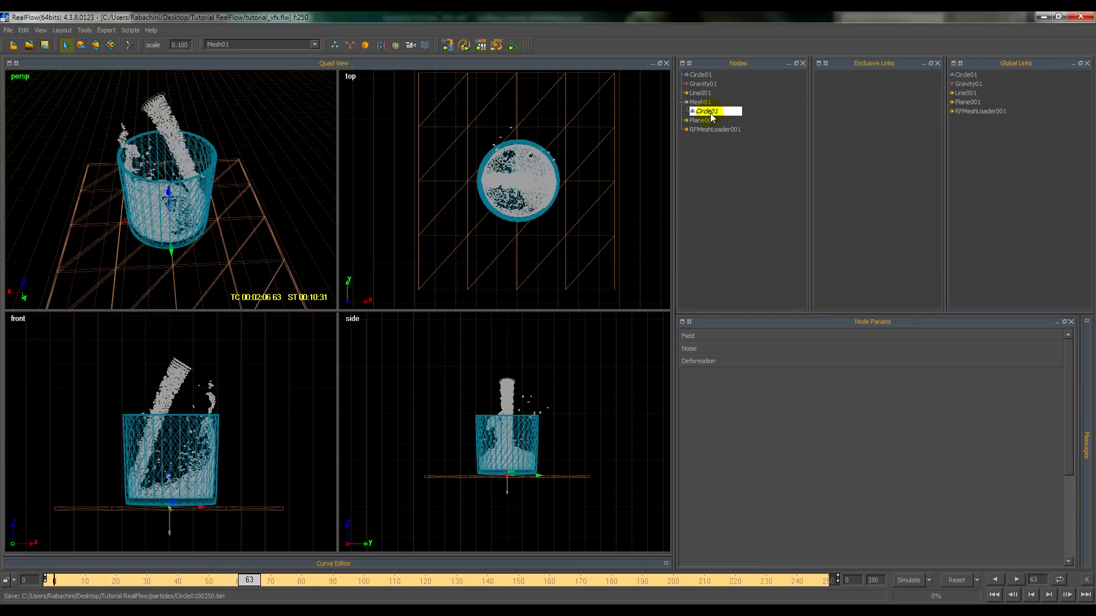
left_click(704, 335)
left_click(717, 379)
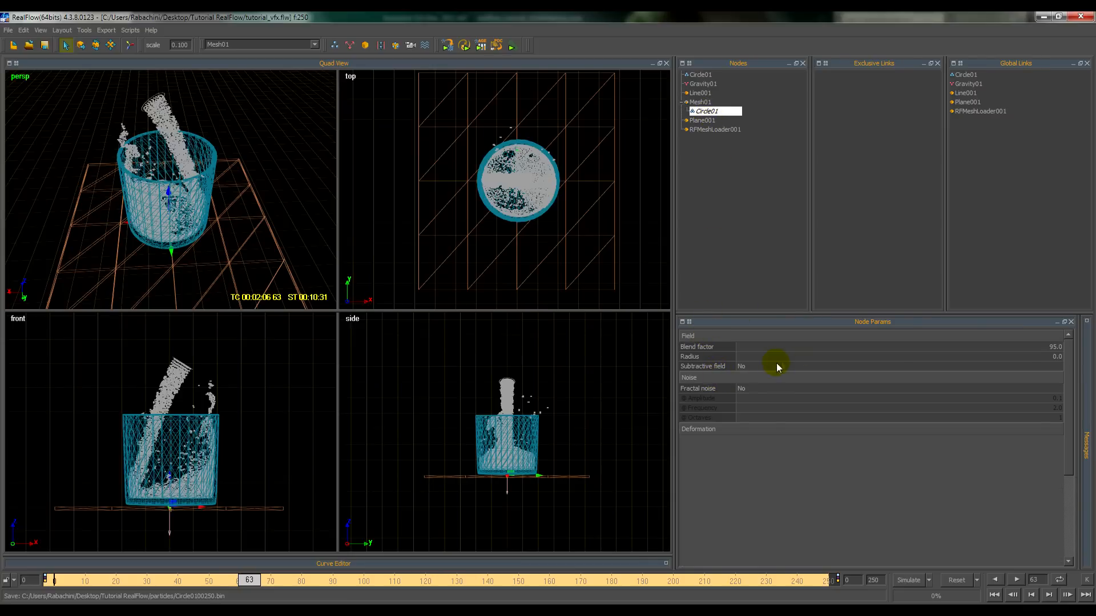
left_click(1059, 357)
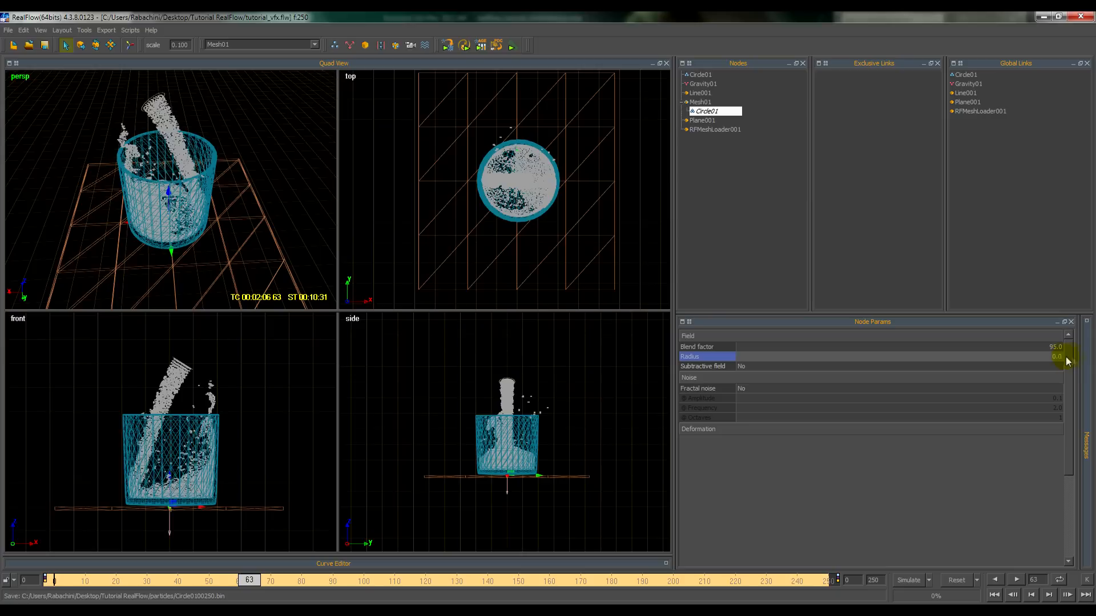
key("Return")
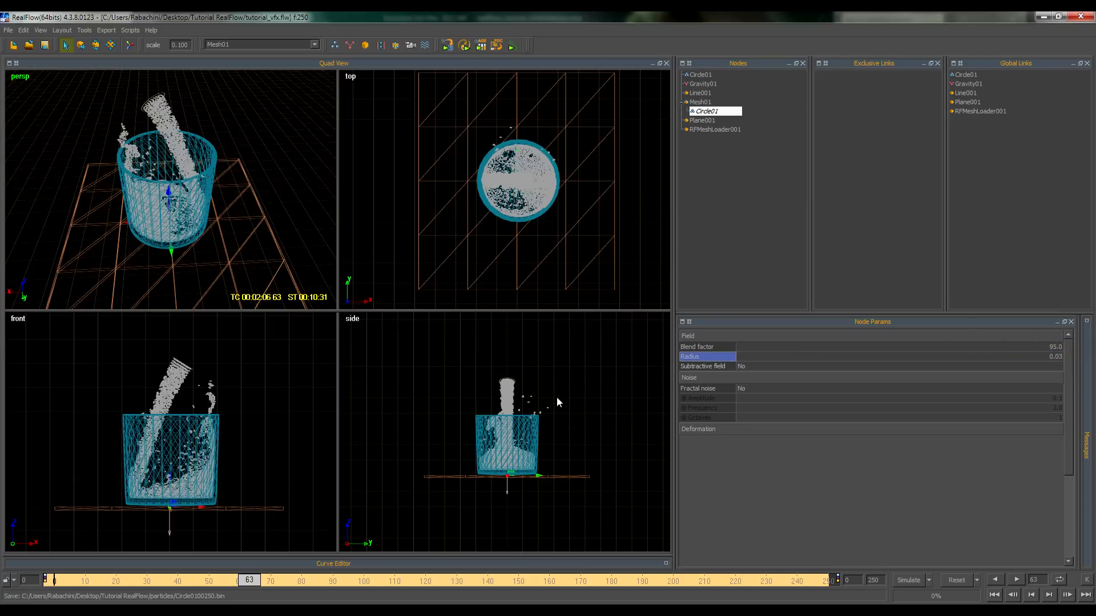
- Enable the mesh's filter method with 12 steps, and build the liquid mesh at frame 66
left_click(512, 392)
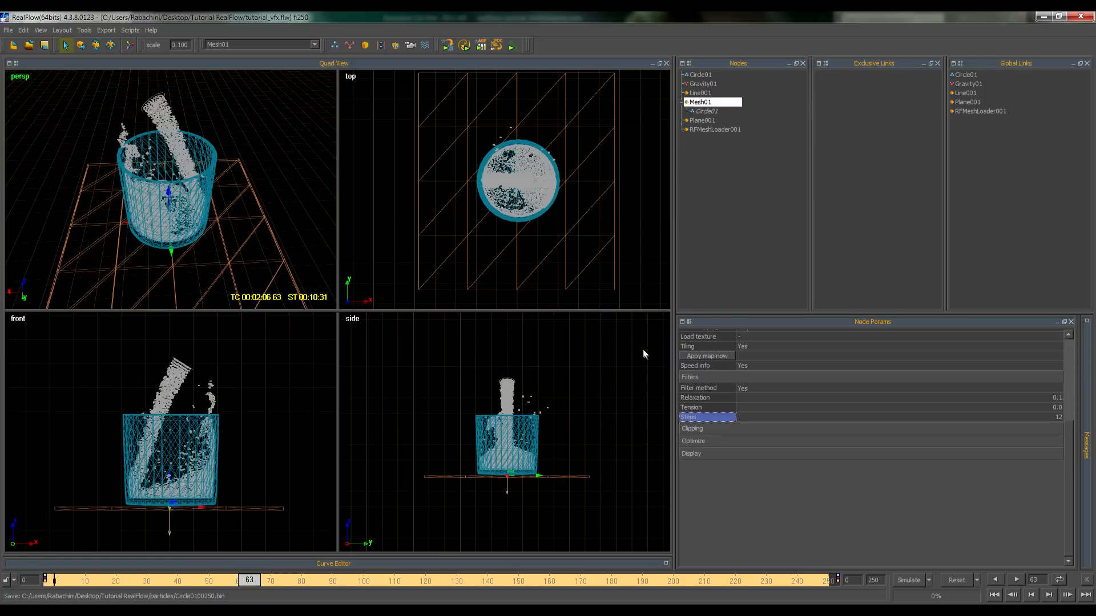
left_click(513, 49)
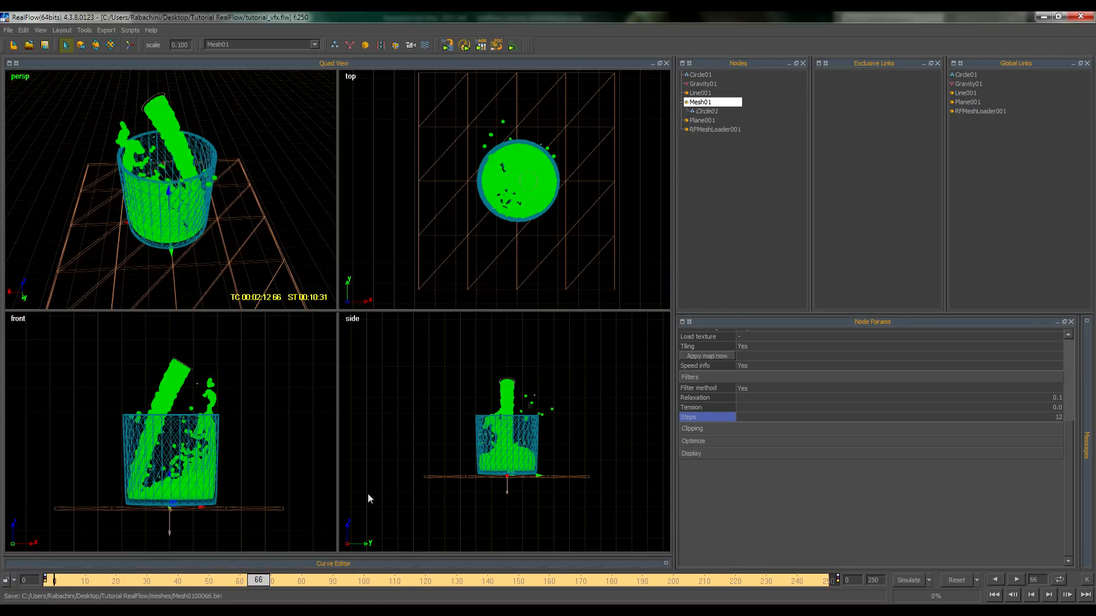
scroll(523, 184, "up", 8)
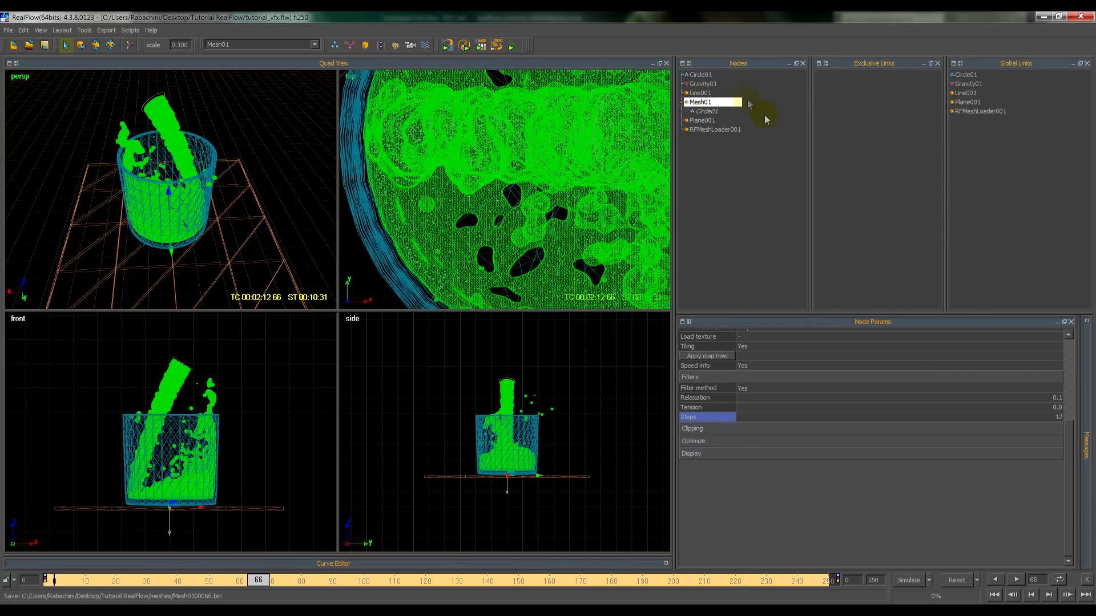
- Set the liquid mesh's polygon size to 0.03, and move the timeline back to the beginning
left_click(706, 112)
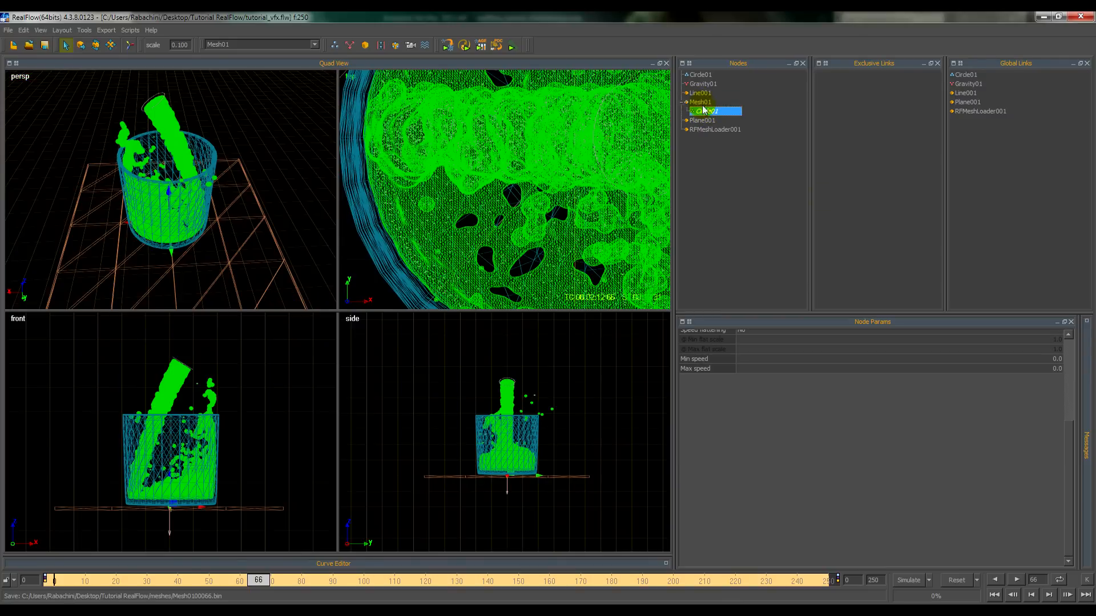
left_click(700, 102)
left_click(700, 103)
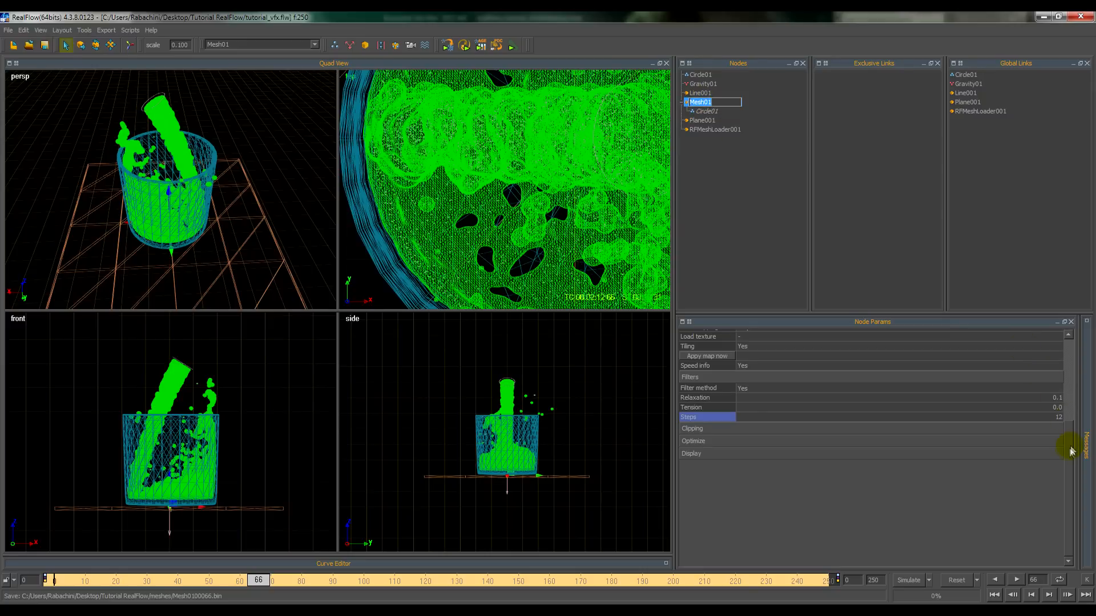
left_click_drag(1071, 450, 1069, 359)
left_click(1054, 376)
left_click(1060, 376)
scroll(1058, 376, "down", 1)
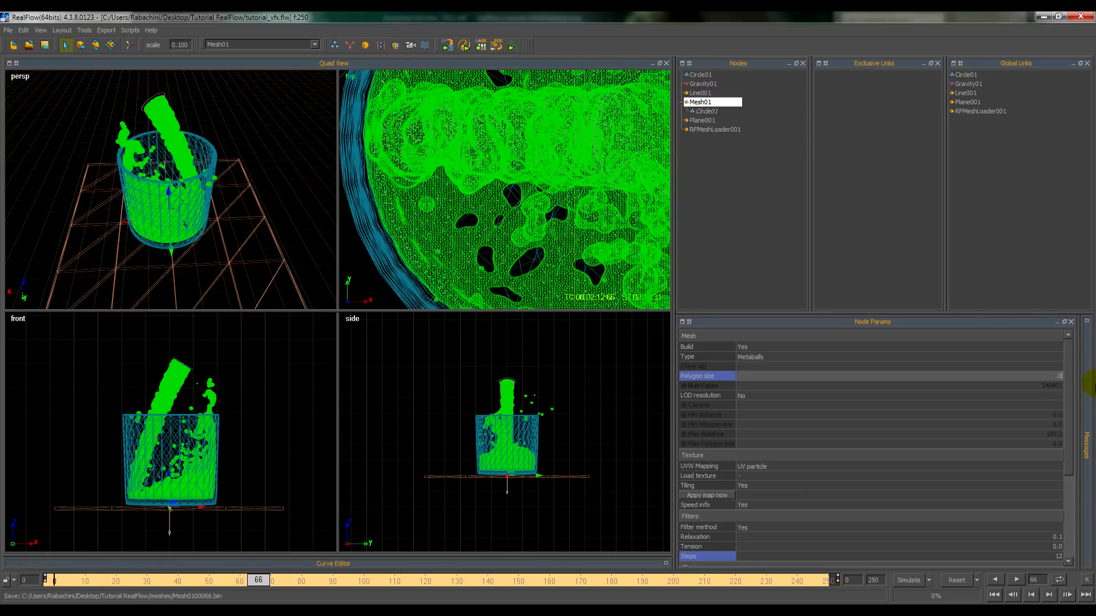
key("Return")
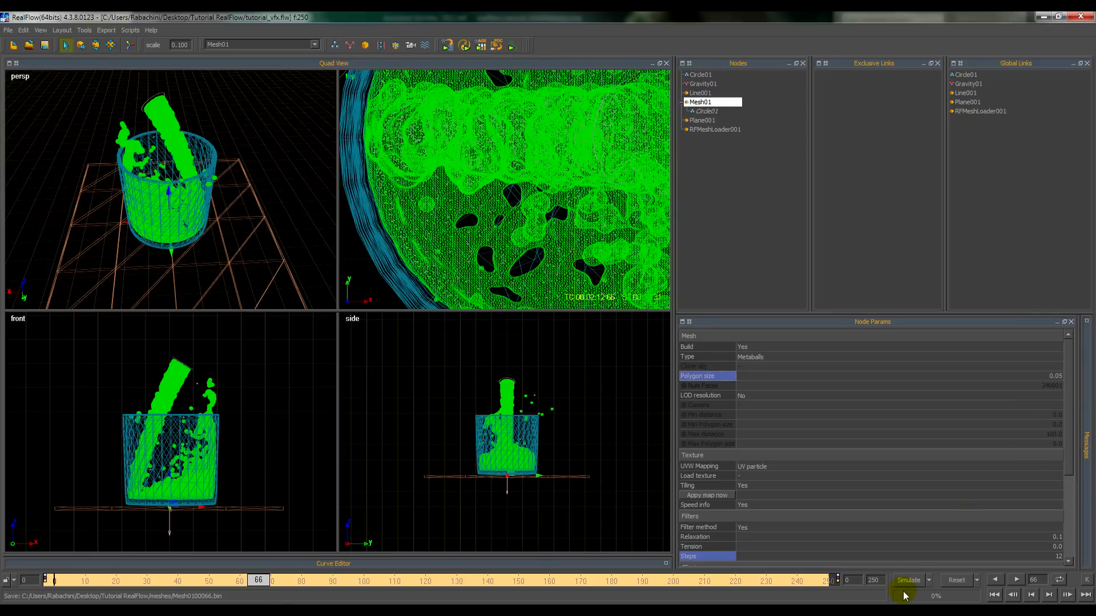
left_click_drag(257, 581, 60, 584)
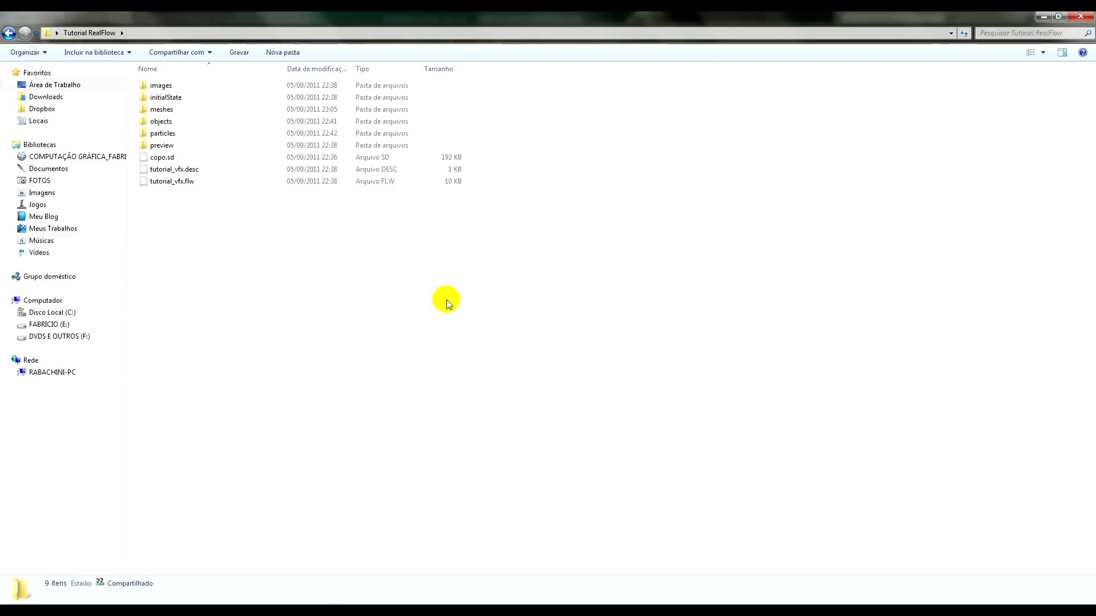
- Check the generated files in the Tutorial RealFlow meshes folder, and save the RealFlow scene
mouse_move(183, 114)
double_click(197, 111)
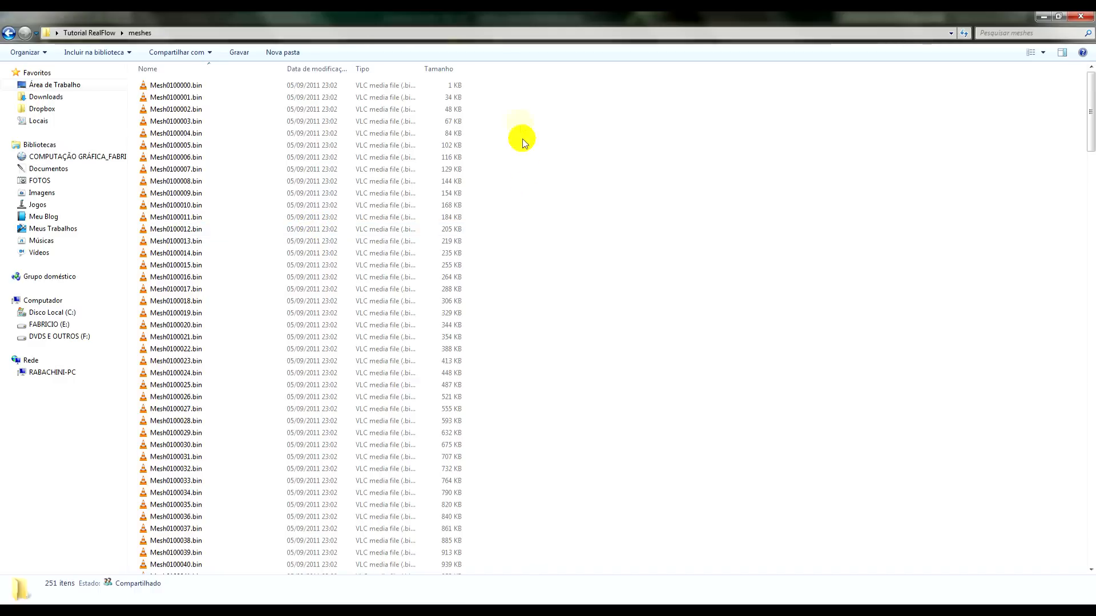
key("alt+Tab")
left_click(45, 46)
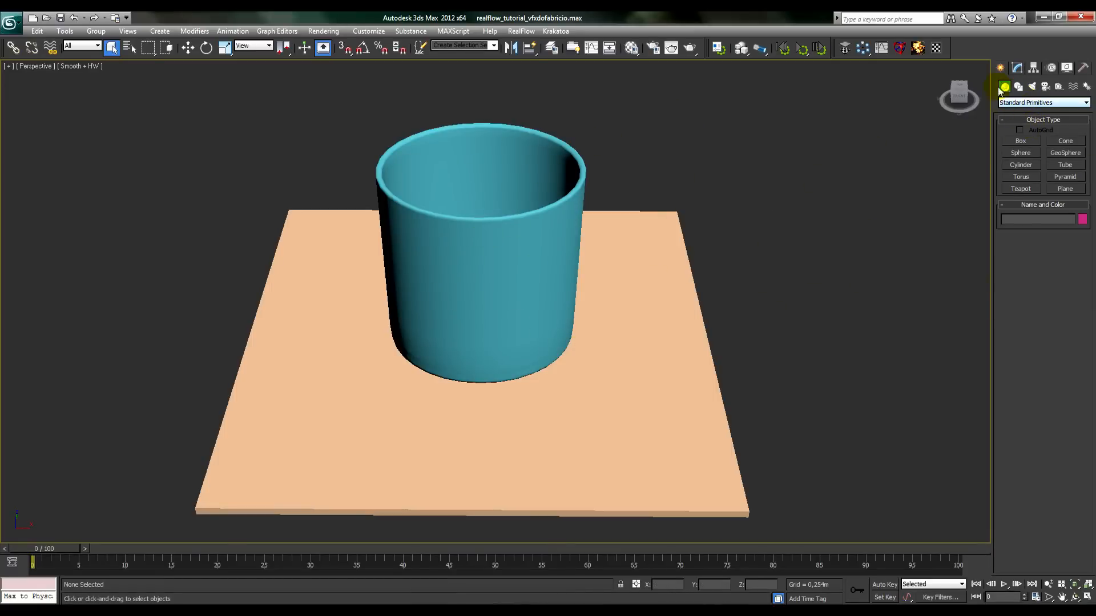
- Switch to 3ds Max and create a RealFlow MeshLoader object beside the cup
left_click(1034, 102)
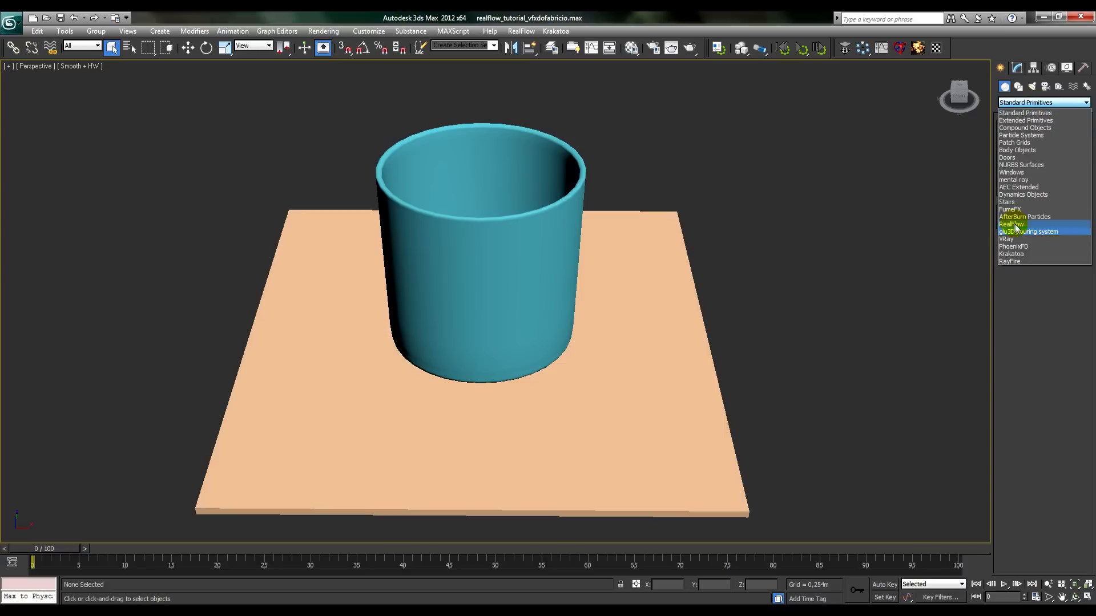
left_click(1032, 225)
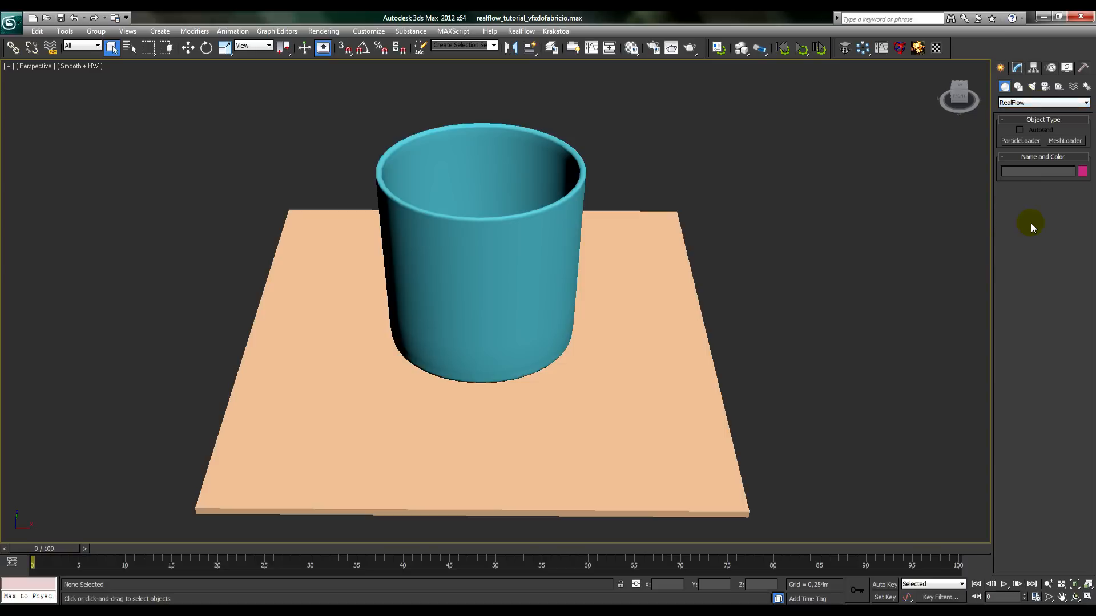
left_click(1065, 141)
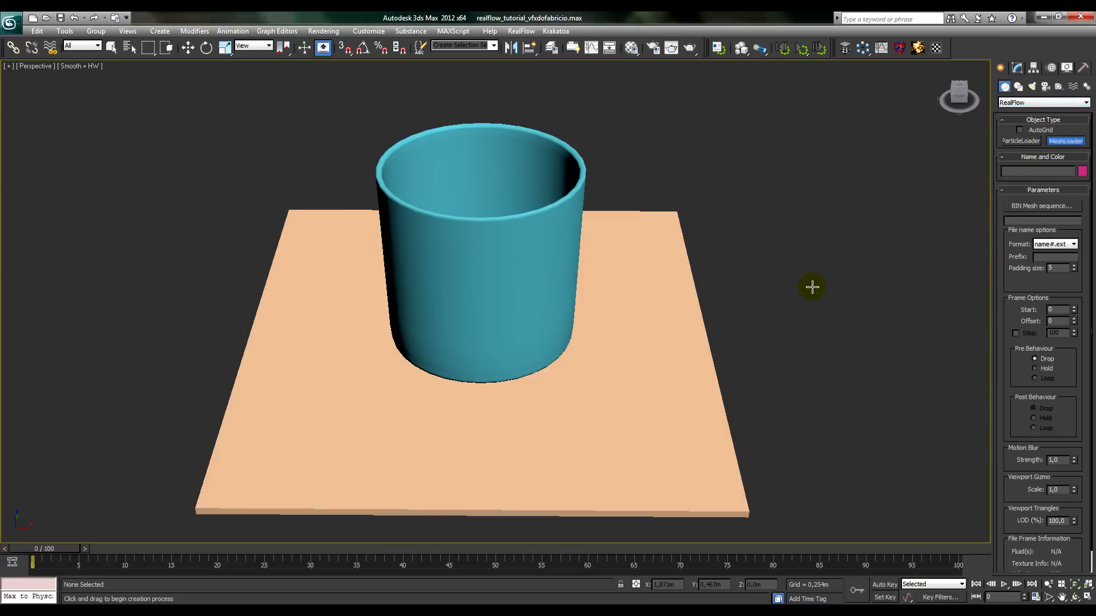
left_click_drag(812, 286, 827, 298)
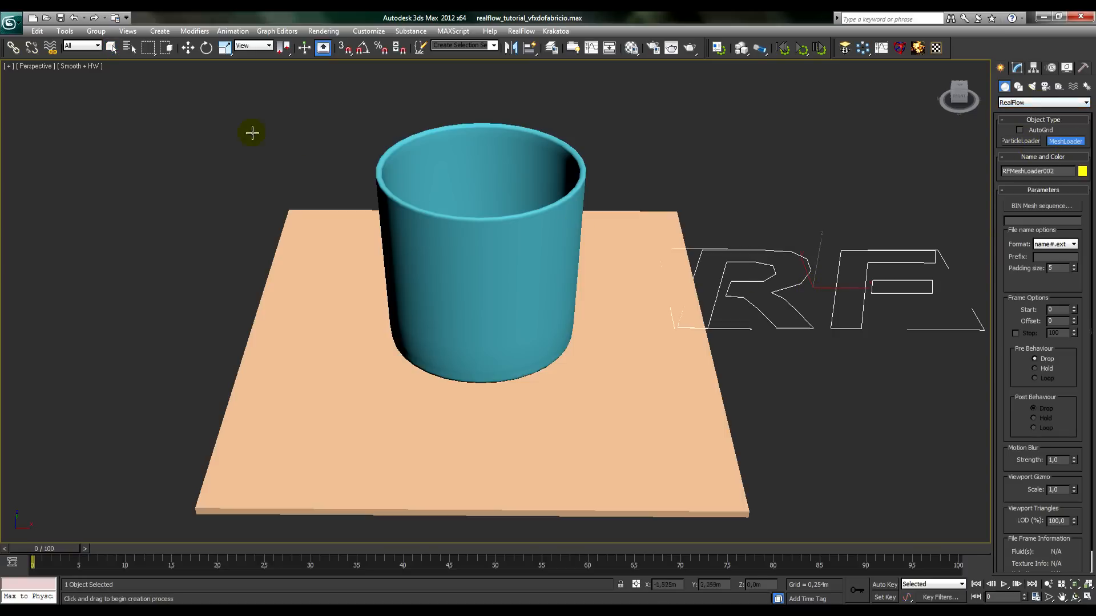
- Move the mesh loader under the cup, and set its X and Y position to 0
left_click(188, 47)
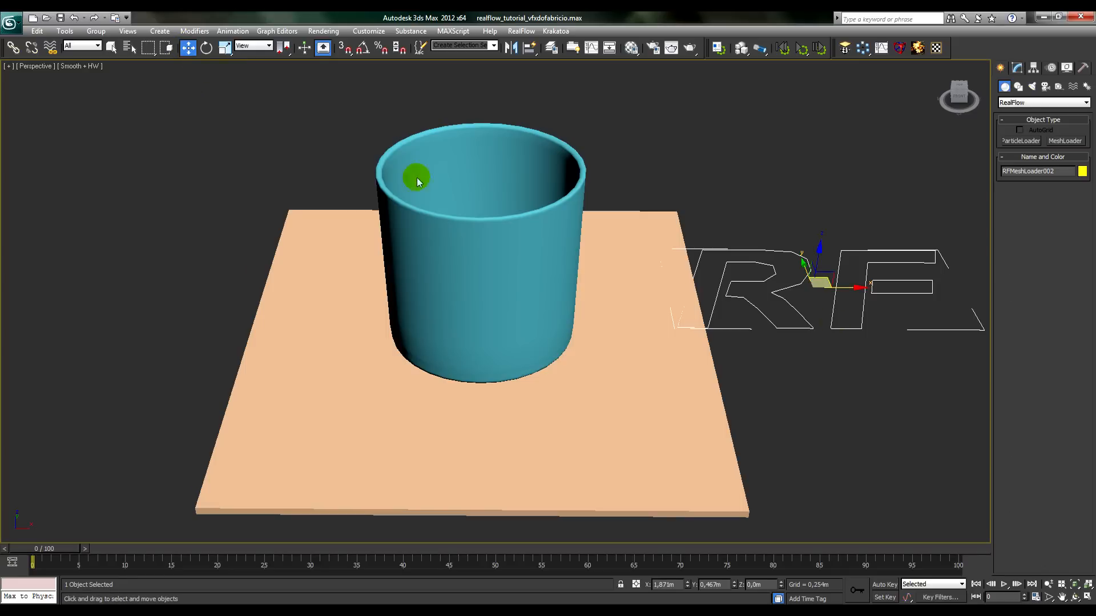
left_click_drag(825, 278, 548, 341)
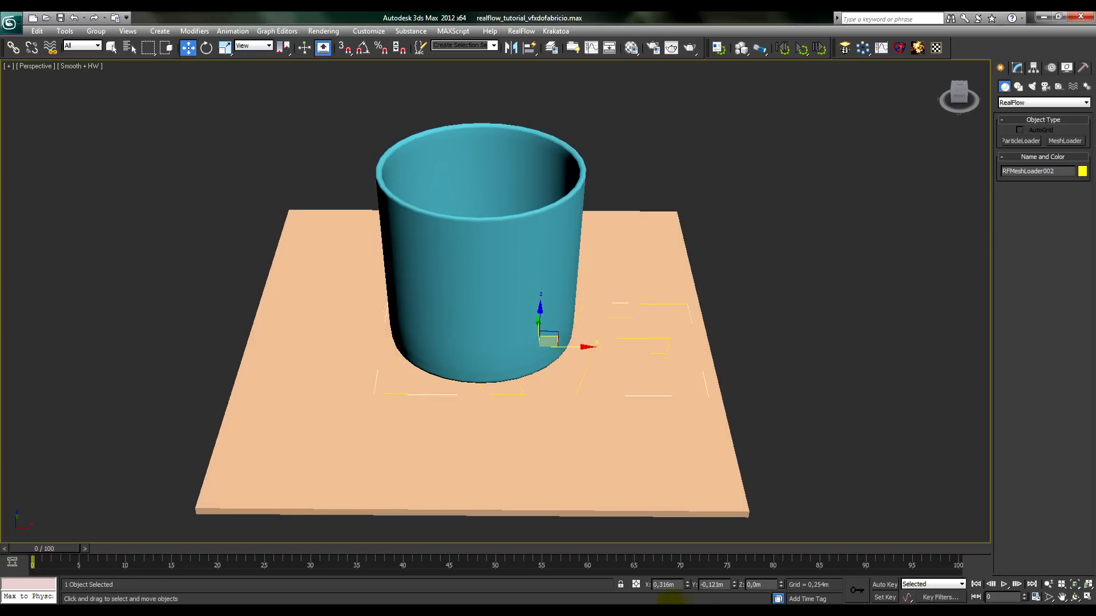
right_click(688, 586)
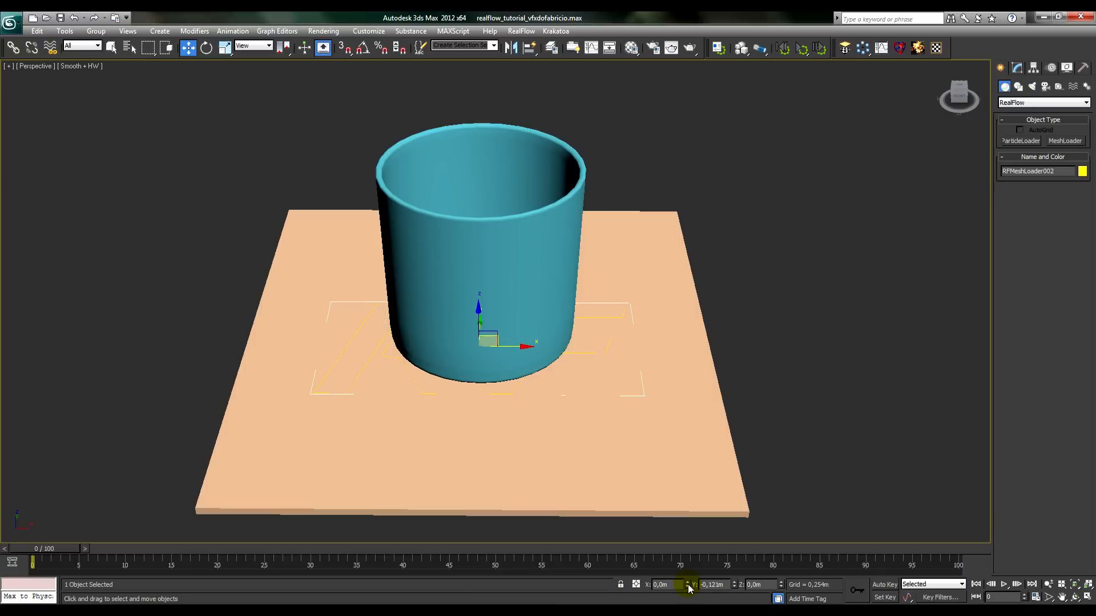
right_click(734, 586)
- Load Mesh0100000.bin from the meshes folder as the mesh loader's BIN mesh sequence
left_click(1017, 68)
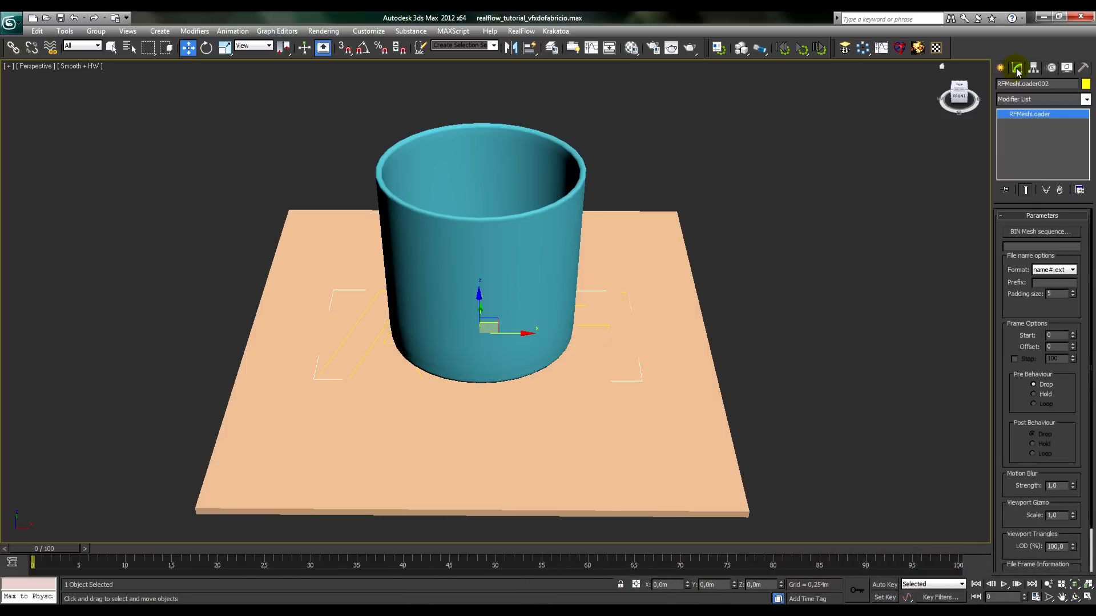
left_click(1037, 233)
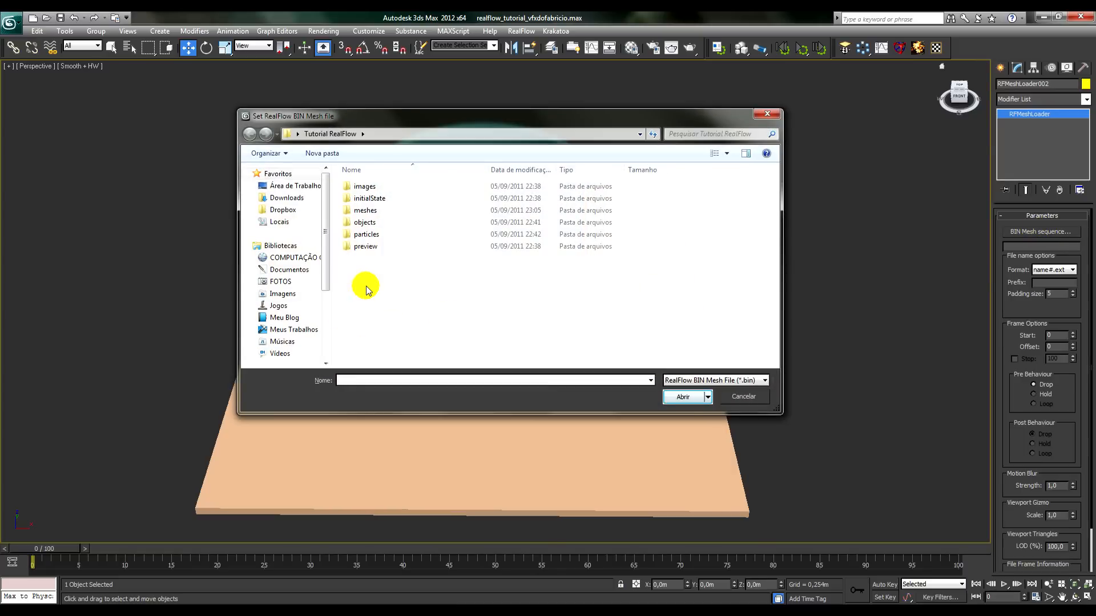
double_click(375, 213)
left_click(376, 187)
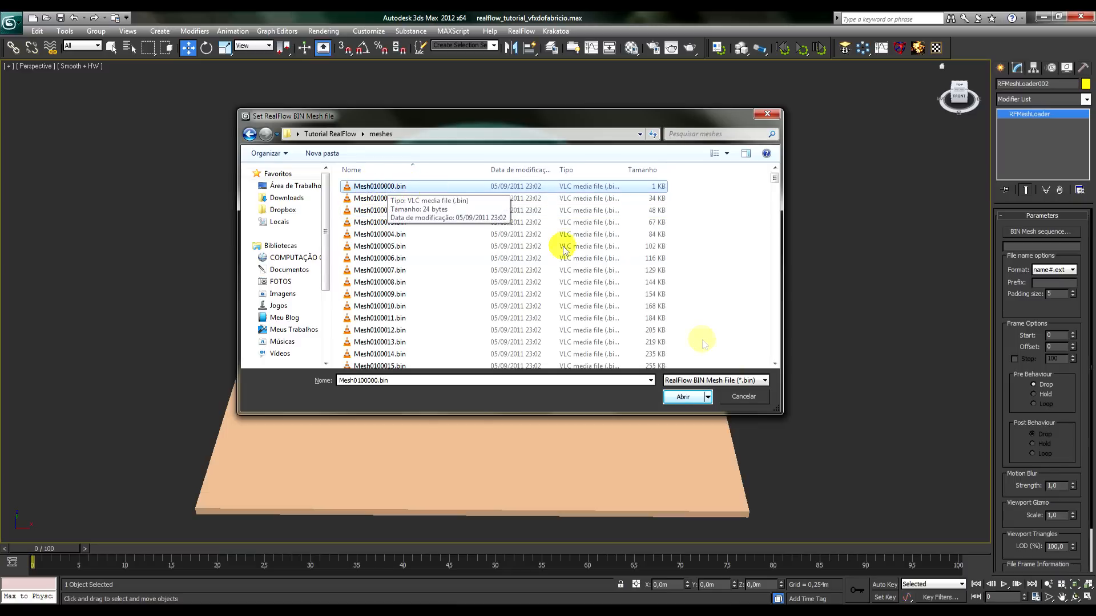
left_click(687, 397)
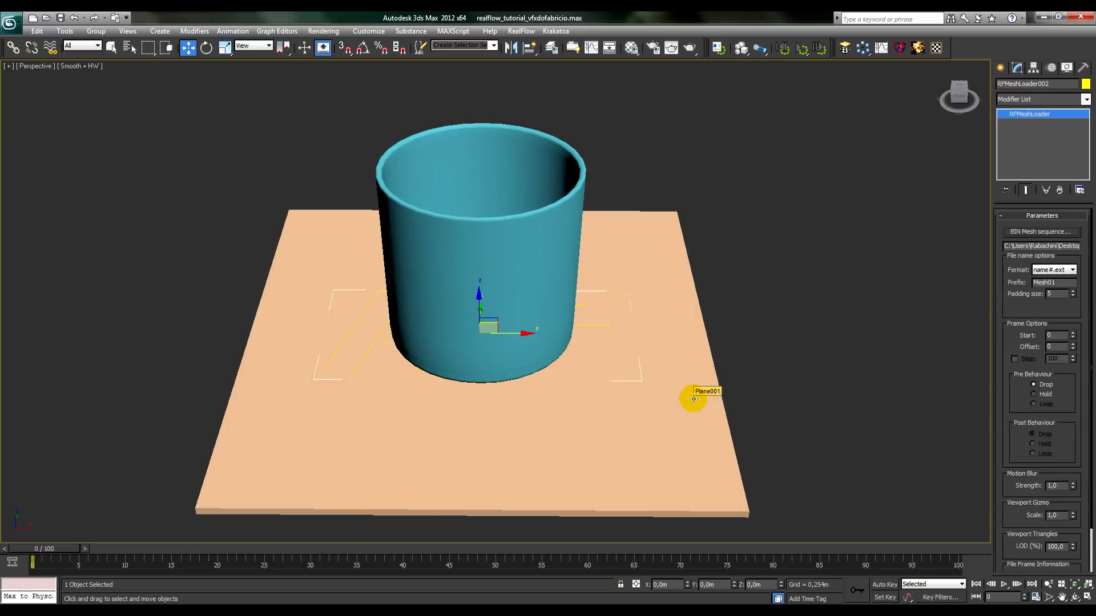
- Extend the animation to 250 frames, and scrub through the pouring liquid, stopping at frame 43
left_click_drag(53, 547, 970, 564)
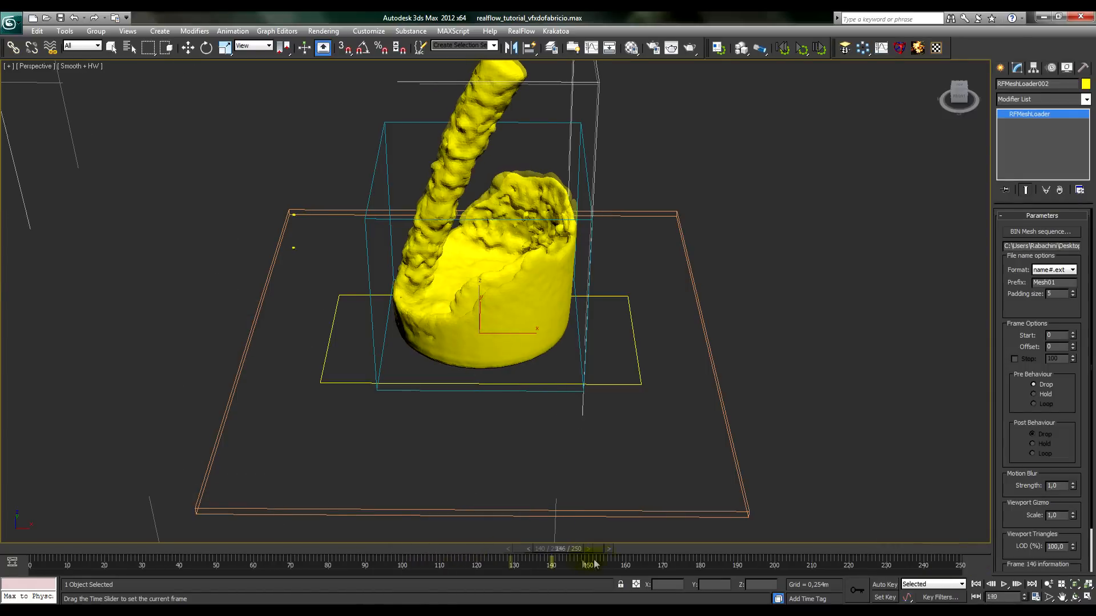
mouse_move(594, 563)
left_mouse_down()
mouse_move(965, 564)
mouse_move(34, 568)
mouse_move(194, 570)
left_mouse_up()
key("w")
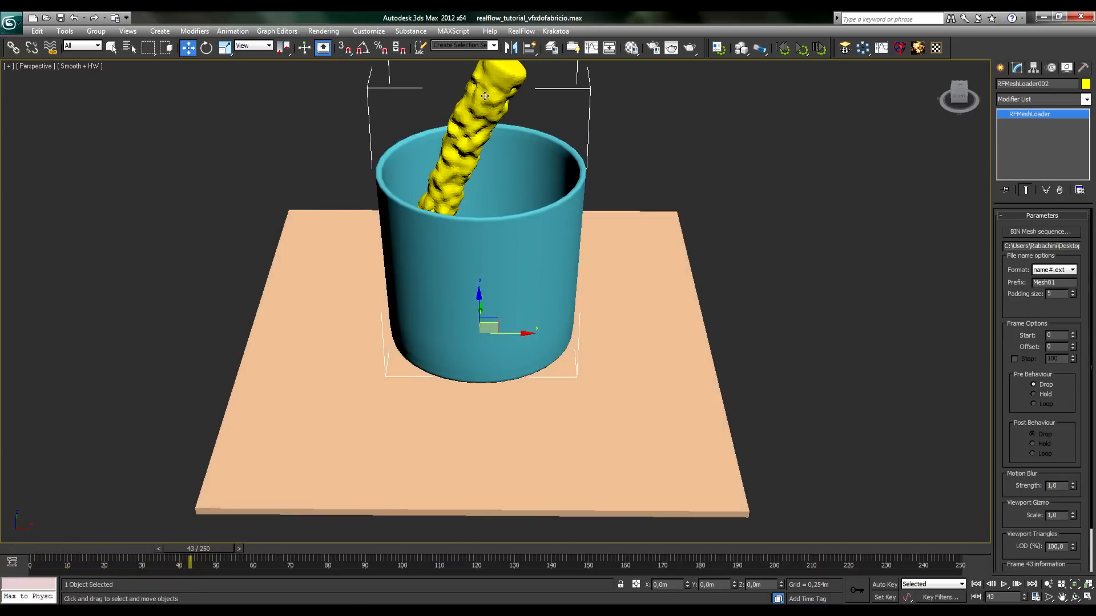
- Apply a MeshSmooth modifier to the loaded liquid mesh
left_click(195, 31)
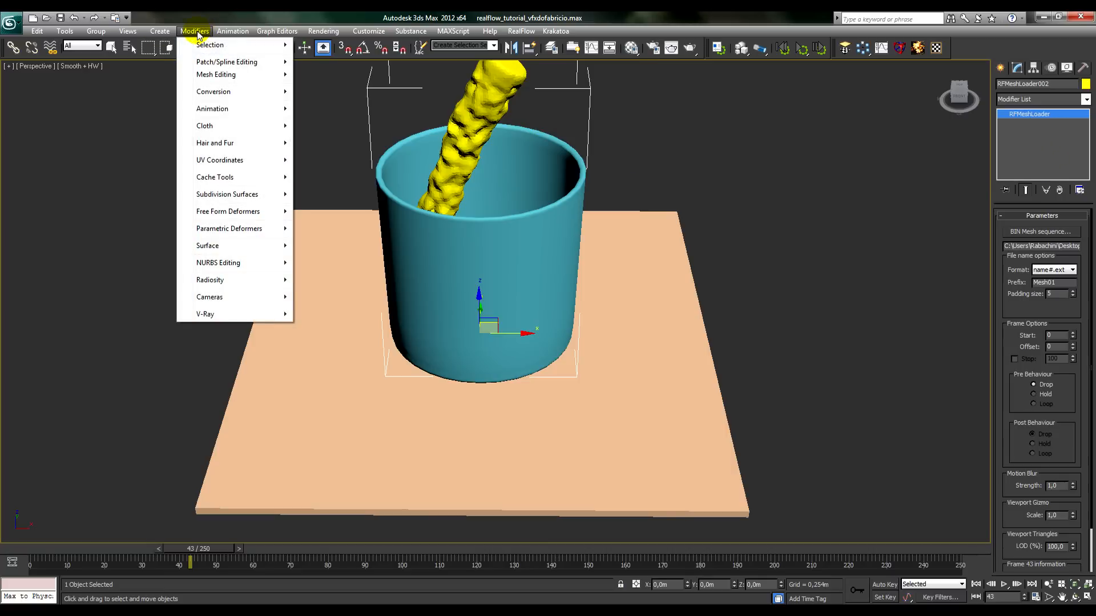
mouse_move(227, 252)
mouse_move(275, 195)
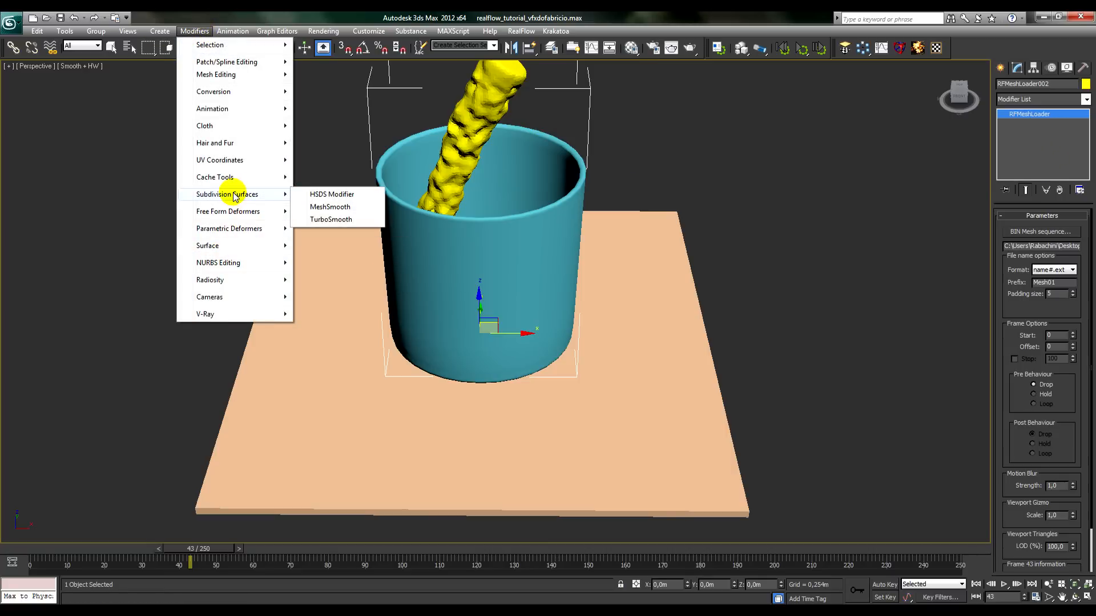
left_click(330, 207)
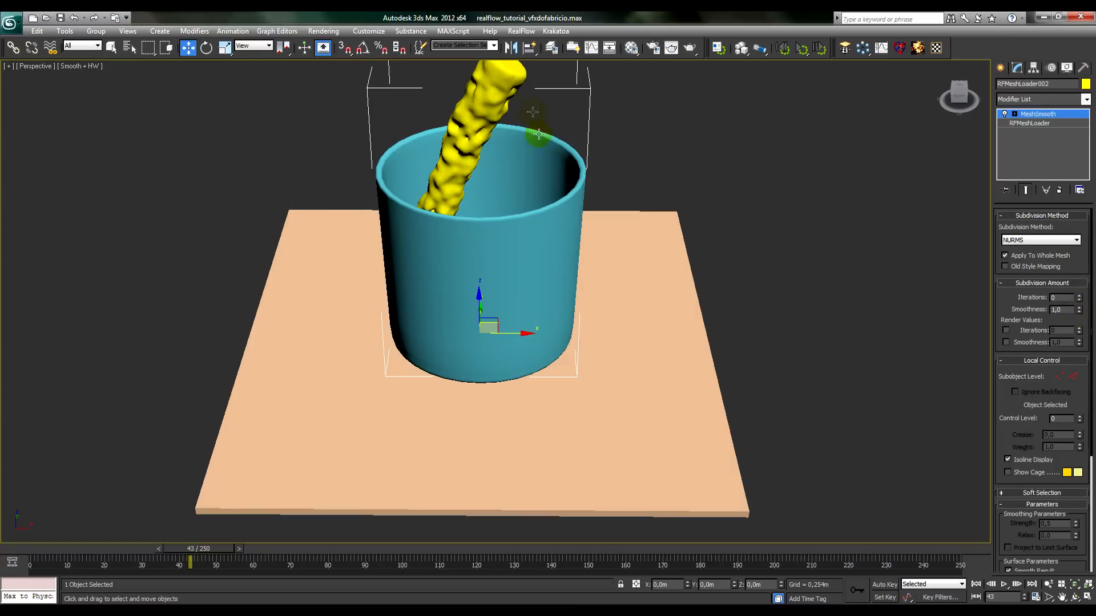
- Return the animation to frame 0, and make the cup see-through in the viewport
left_click(975, 584)
left_click(531, 173)
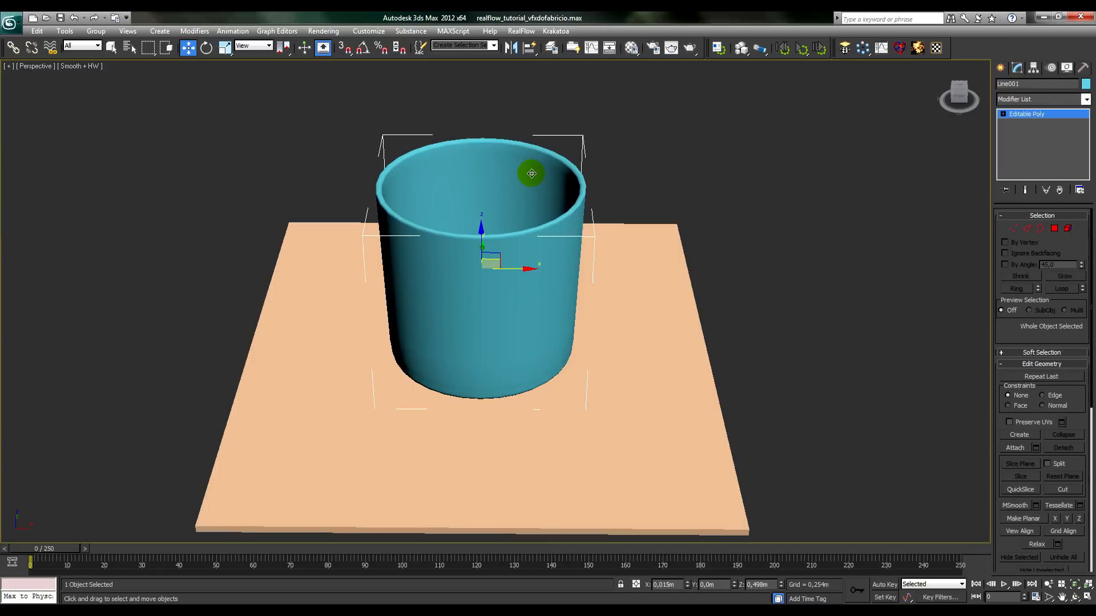
key("alt+x")
left_click(781, 179)
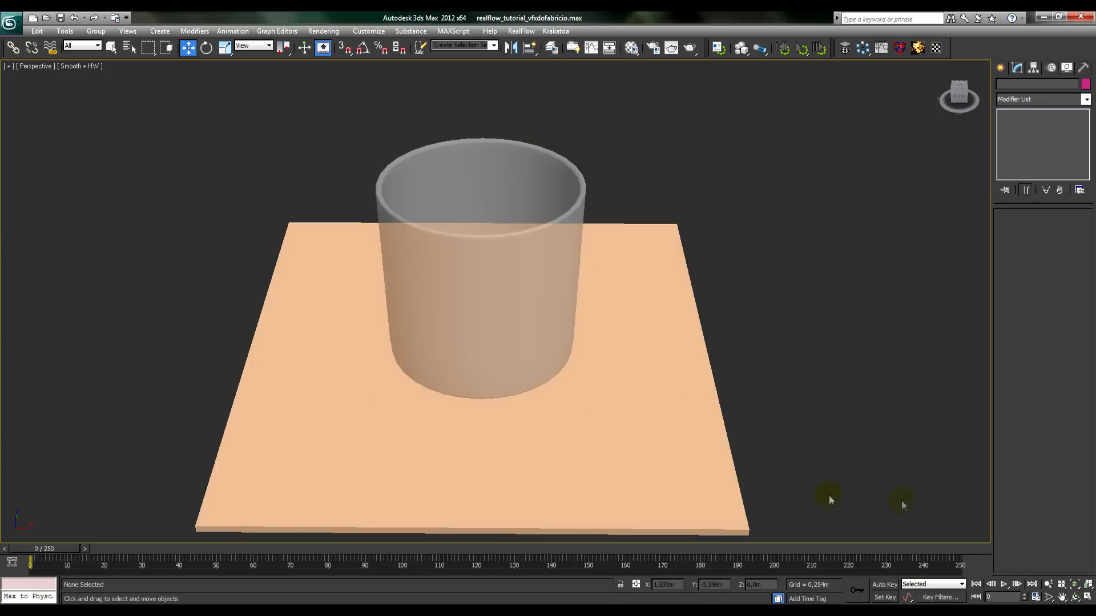